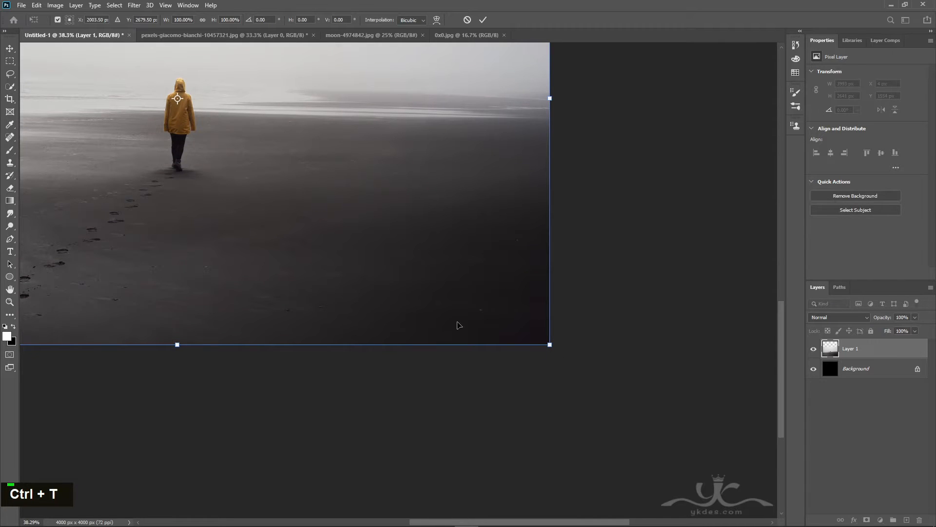
- Scale the beach photo layer to 100.23% so it spans the full canvas width, and nudge it slightly left
key("space")
scroll(360, 292, "left", 10)
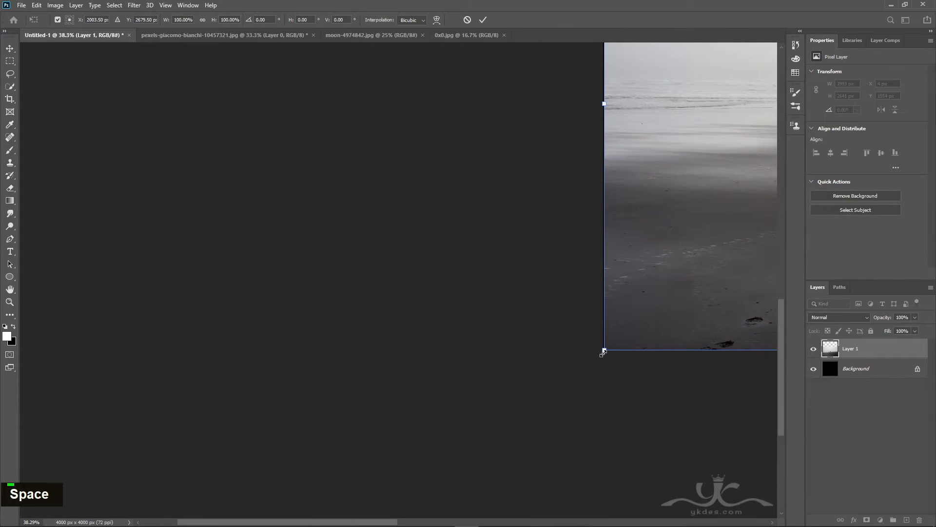
left_click_drag(604, 351, 602, 350)
key("space")
left_click_drag(654, 278, 215, 290)
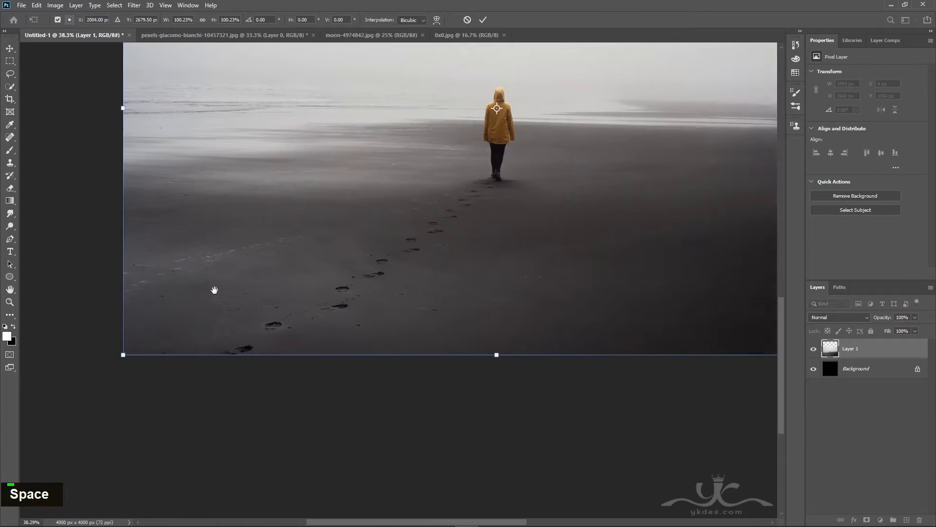
left_click_drag(660, 309, 412, 321)
key("Left")
key("Return")
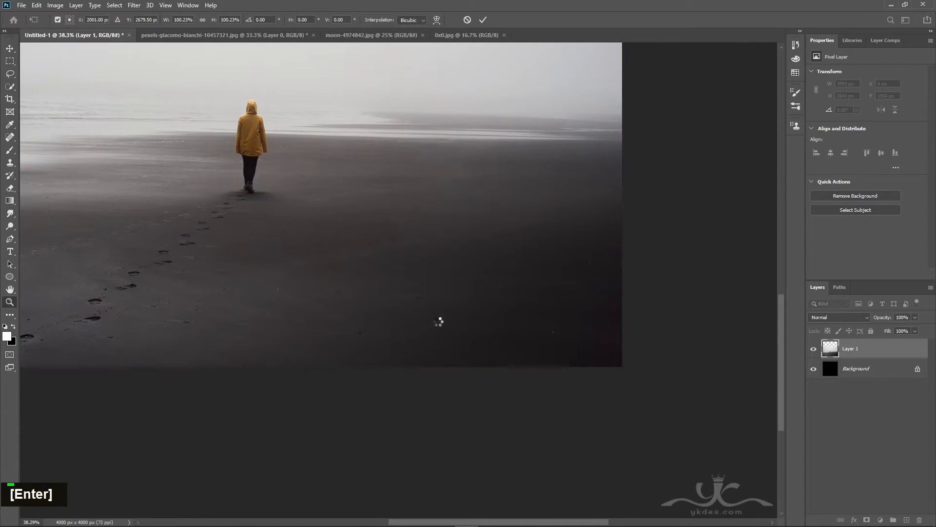
- Nudge the beach photo vertically to Y 1353 px so its lower edge meets the canvas edge
key("ctrl+t")
key("Up")
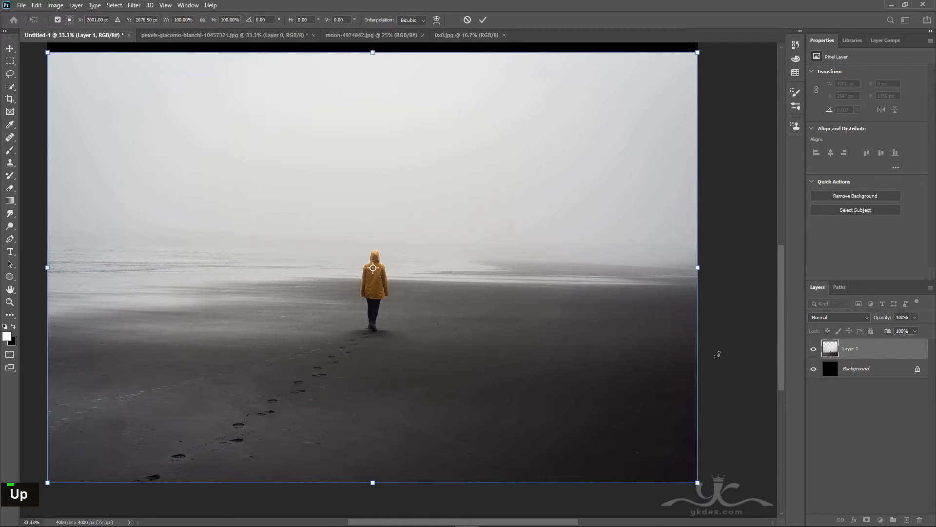
key("Return")
key("Up")
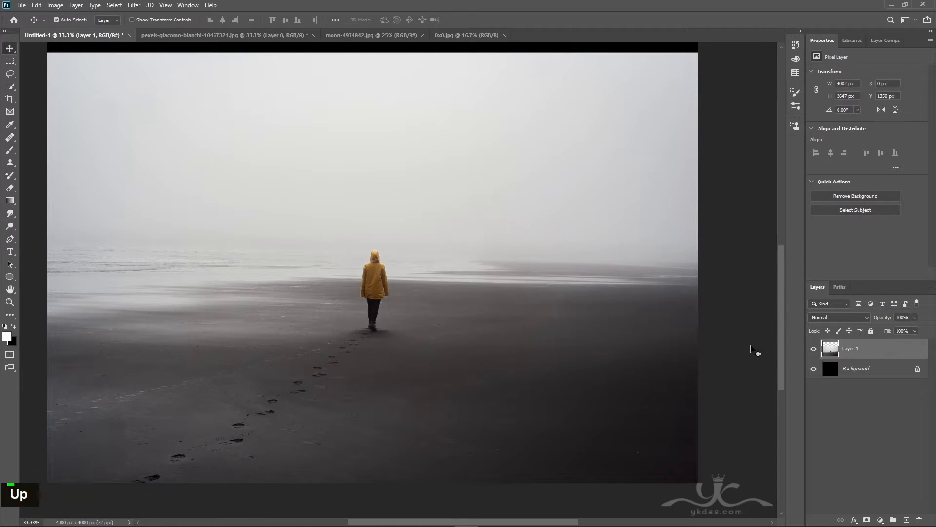
key("Down")
key("Return")
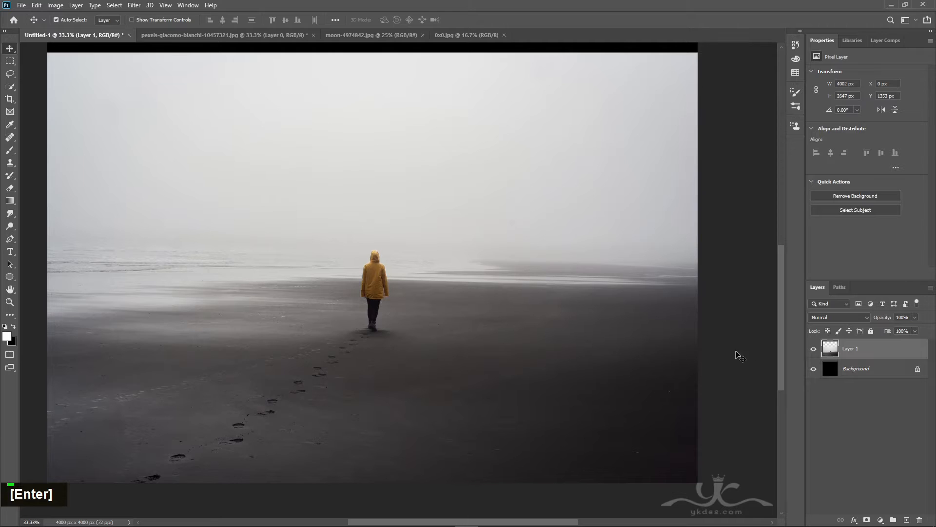
- Select the person in the yellow coat with the automatic Subject selection
scroll(485, 379, "down", 4)
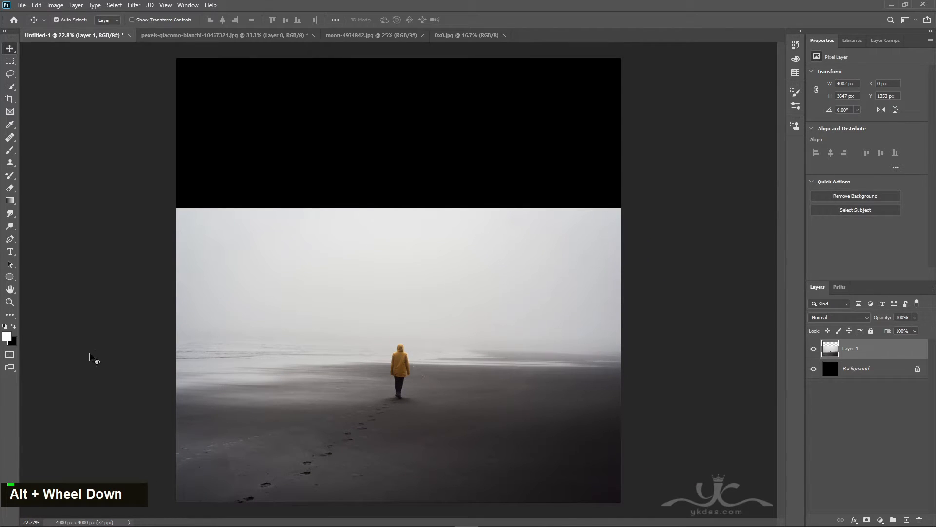
left_click(11, 303)
left_click_drag(389, 341, 444, 388)
scroll(444, 388, "down", 5)
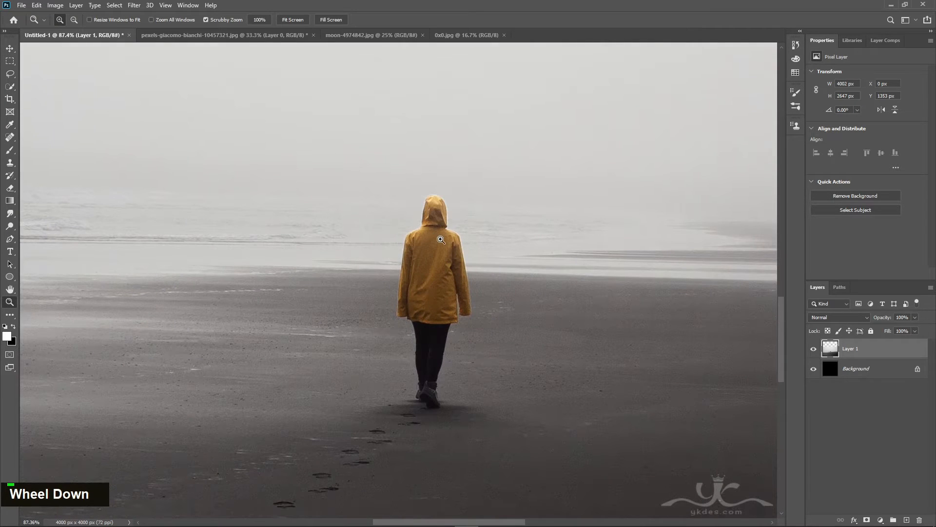
left_click(114, 6)
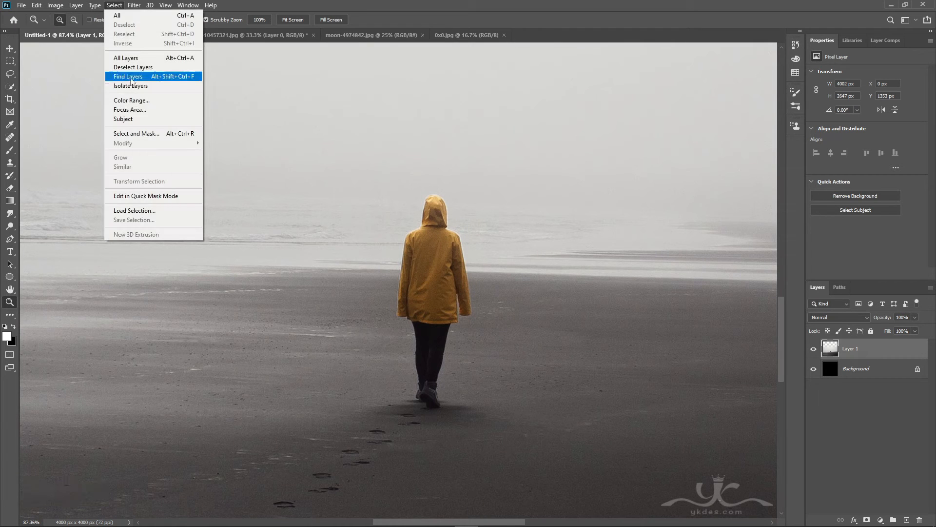
left_click(128, 119)
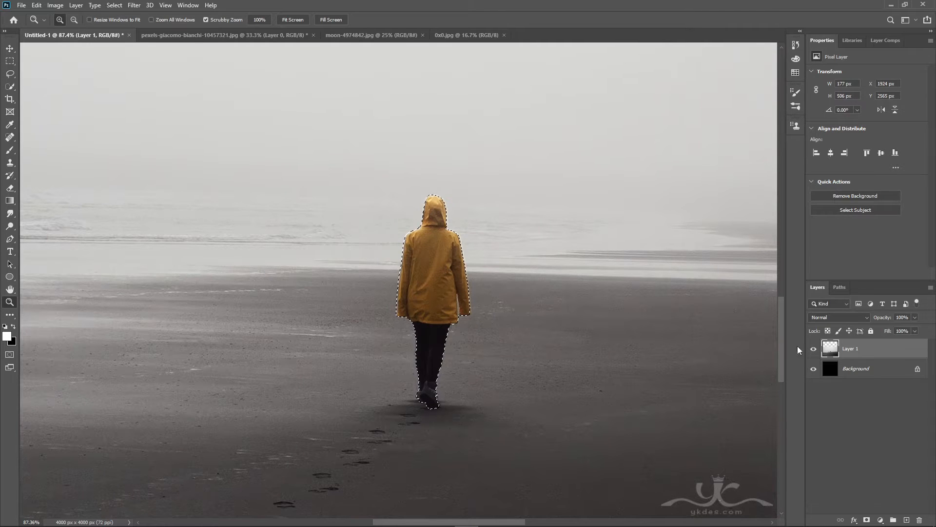
- Duplicate Layer 1 and mask the copy with the selection so only the person remains on it
left_click_drag(864, 354, 907, 520)
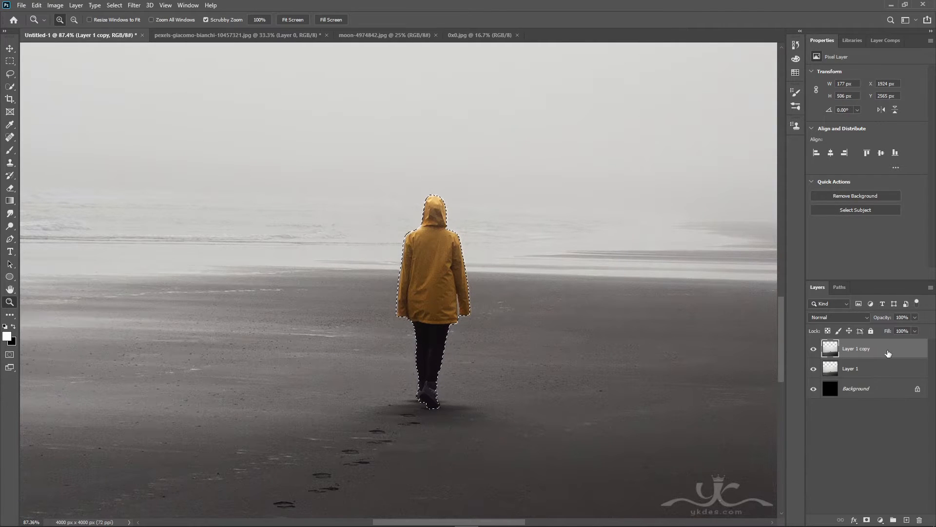
left_click(867, 520)
left_click(814, 370)
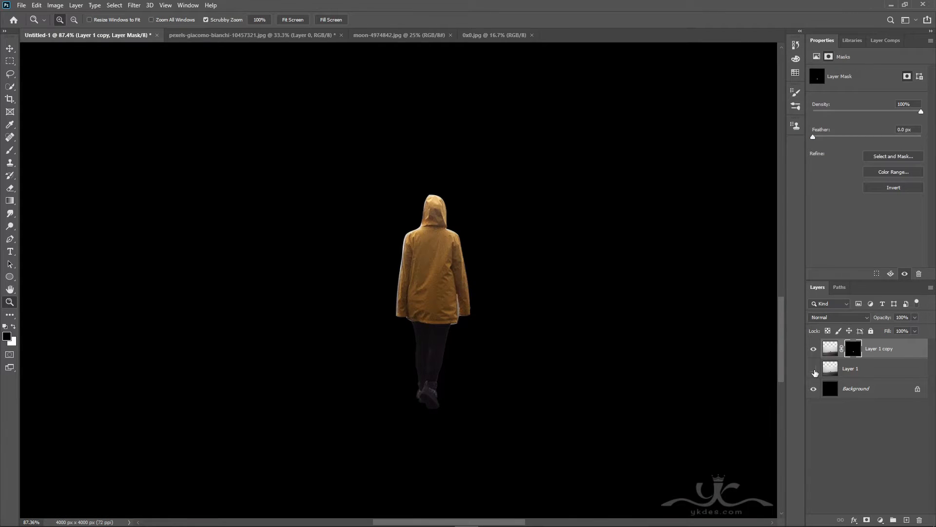
left_click(814, 369)
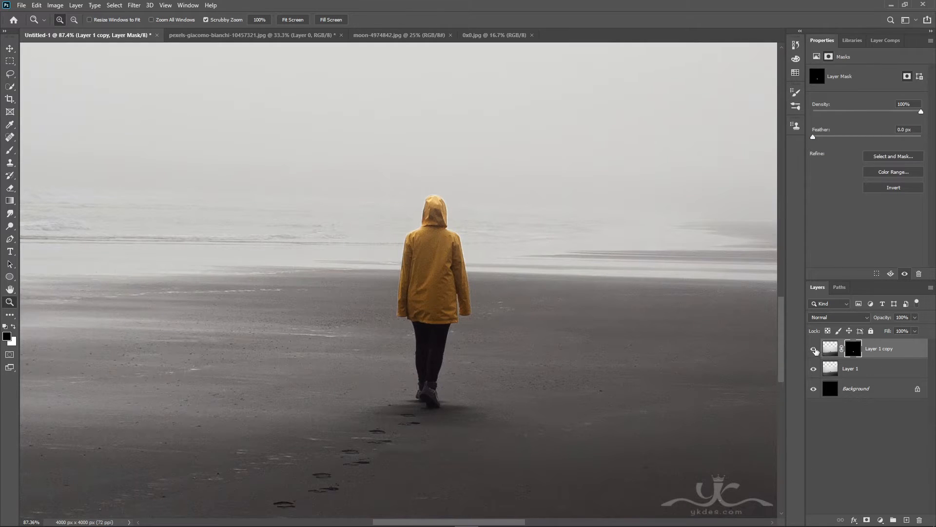
- Hide the masked copy, paint over the person on Layer 1 with the Content-Aware Spot Healing Brush, and show the copy again
left_click(813, 349)
left_click(864, 370)
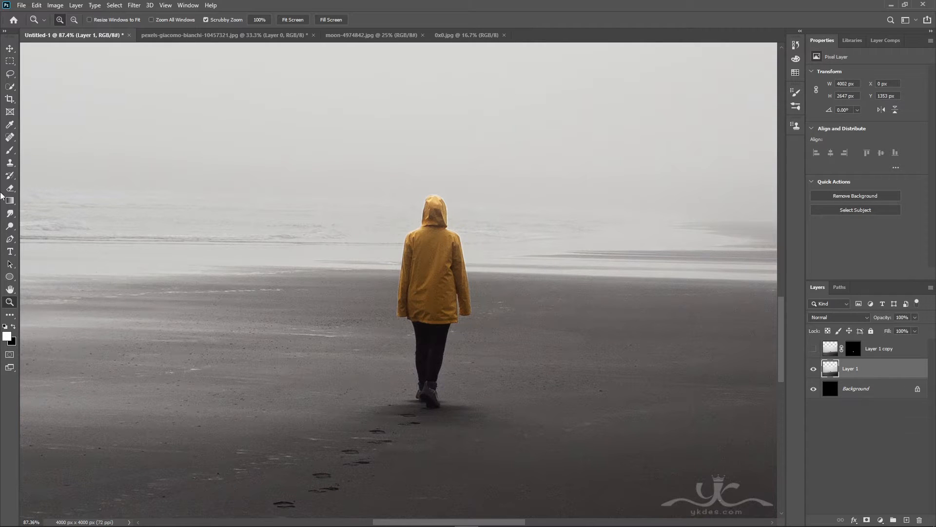
left_click(10, 137)
mouse_move(428, 205)
left_mouse_down()
mouse_move(451, 246)
mouse_move(410, 250)
mouse_move(460, 289)
mouse_move(411, 279)
mouse_move(405, 310)
left_mouse_up()
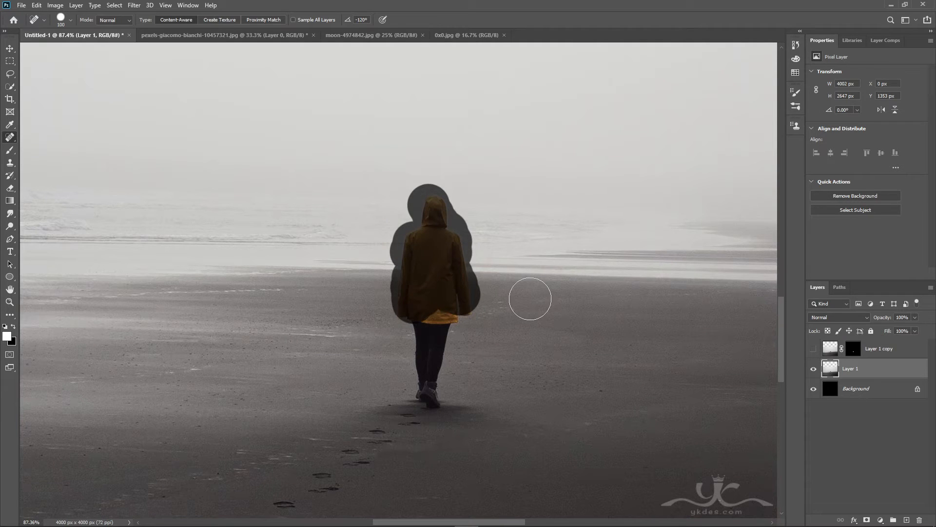
left_click(814, 349)
- Add a white layer mask to Layer 1
key("ctrl+minus")
key("ctrl+minus")
key("ctrl+minus")
key("ctrl+minus")
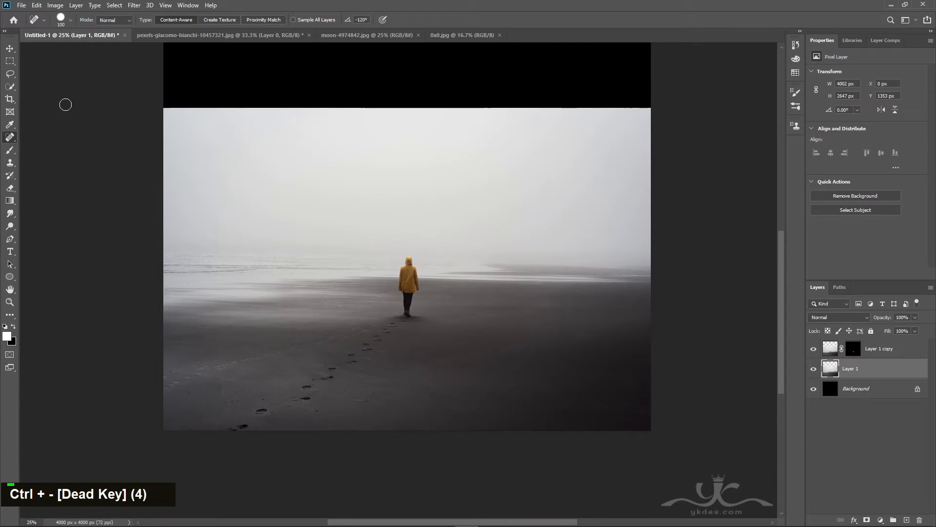
left_click(10, 48)
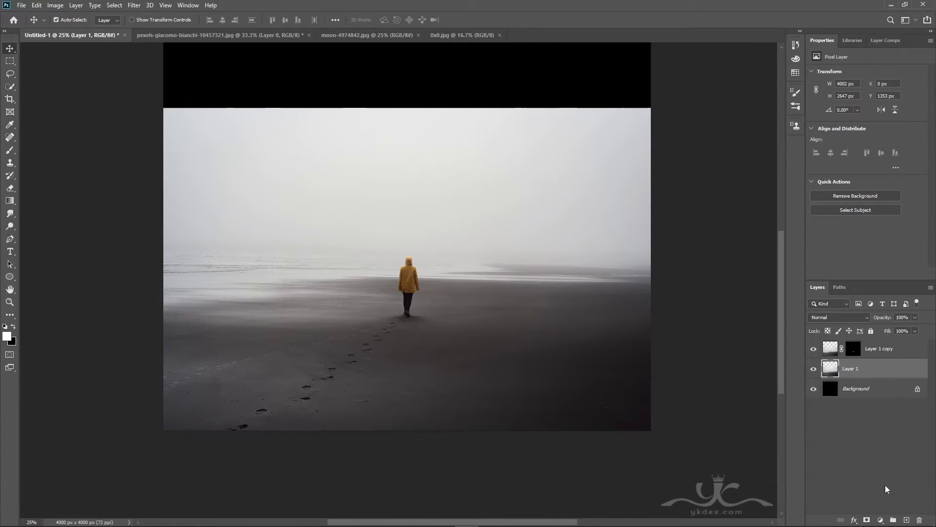
left_click(867, 520)
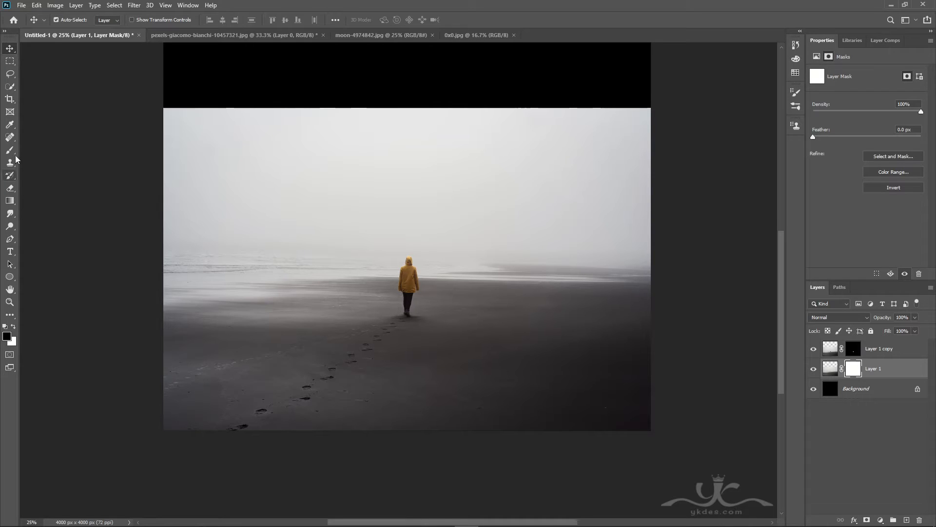
- Draw a rectangular selection over the whole sky down to the horizon and nudge it up slightly
left_click(10, 61)
left_click_drag(163, 104, 681, 277)
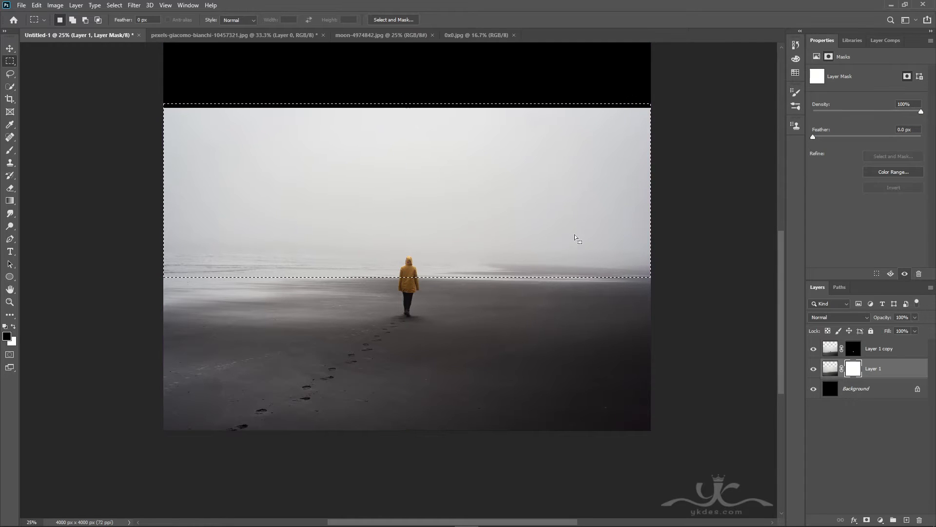
key("Up")
key("Up")
key("Up")
key("Up")
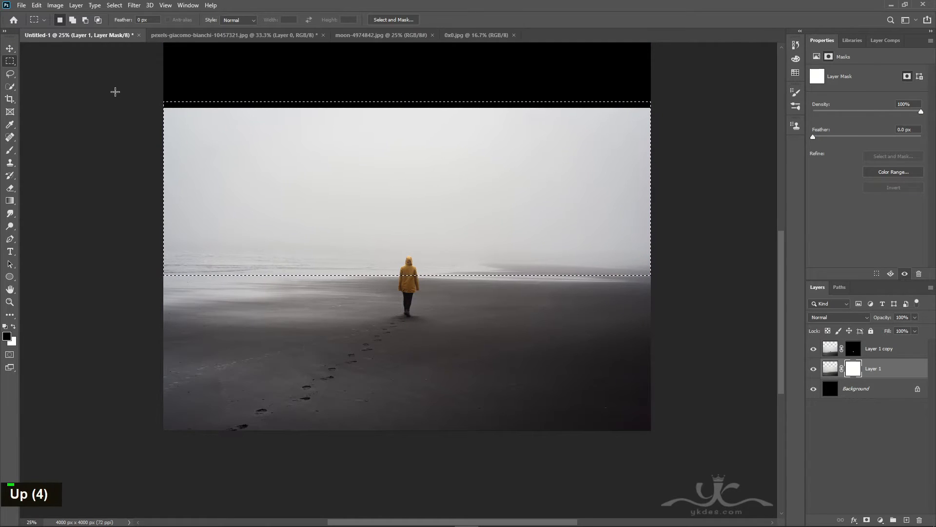
- Fill the selected sky area of Layer 1's mask with black and deselect
key("ctrl+z")
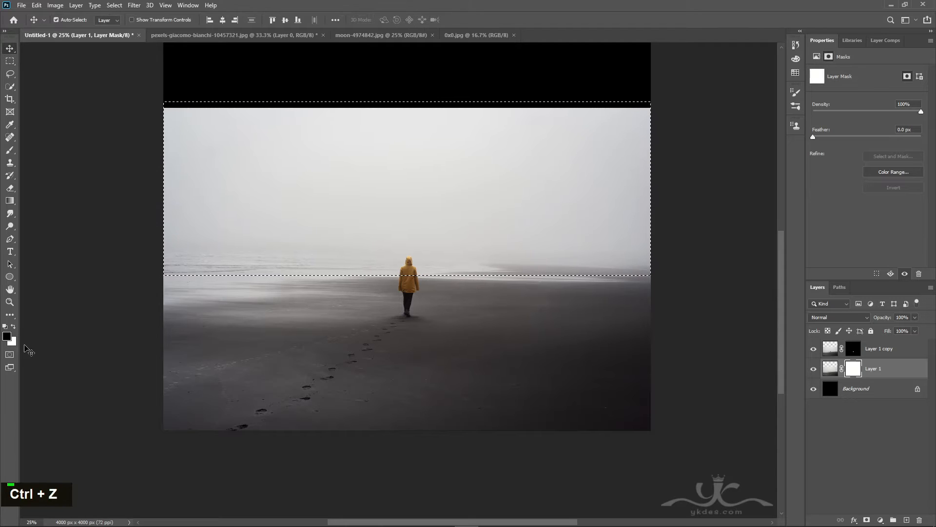
key("alt+BackSpace")
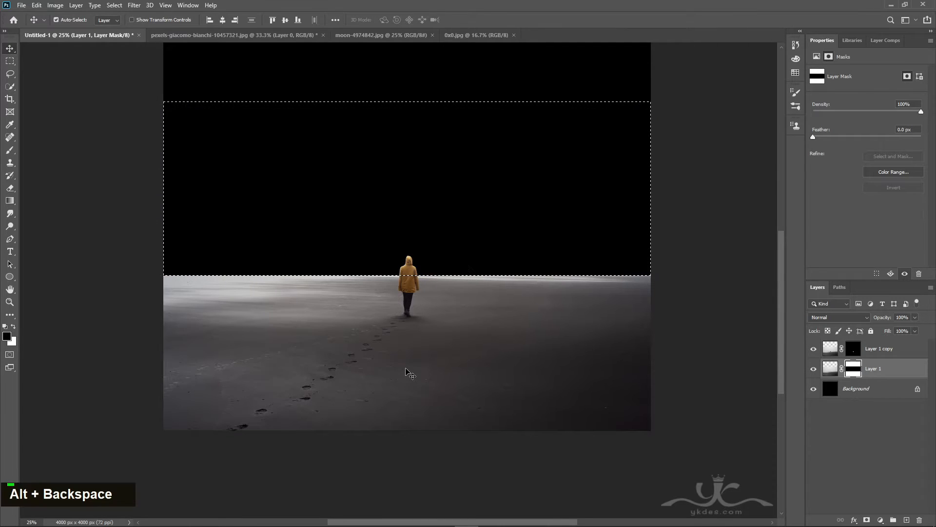
key("ctrl+d")
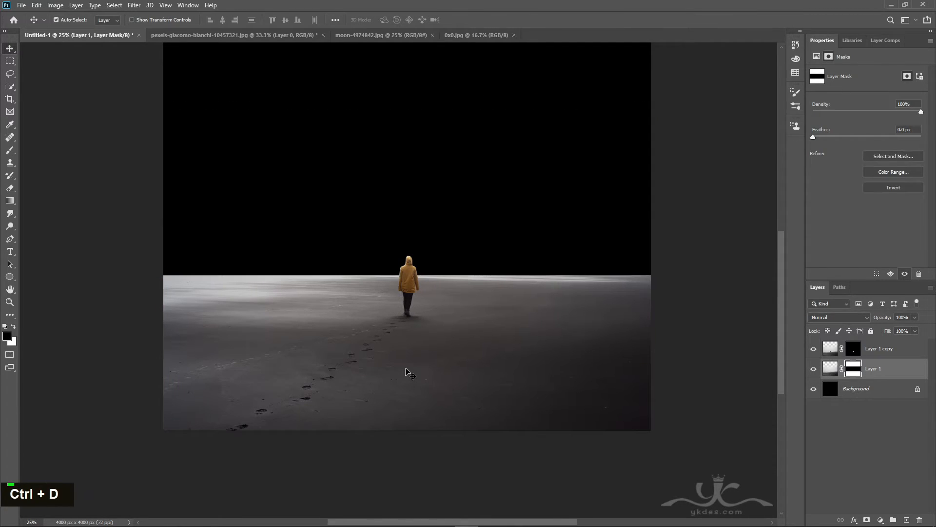
- Bring the image from moon-4974842.jpg into the composition as a layer directly above the Background
left_click_drag(431, 243, 437, 288)
scroll(463, 288, "down", 1)
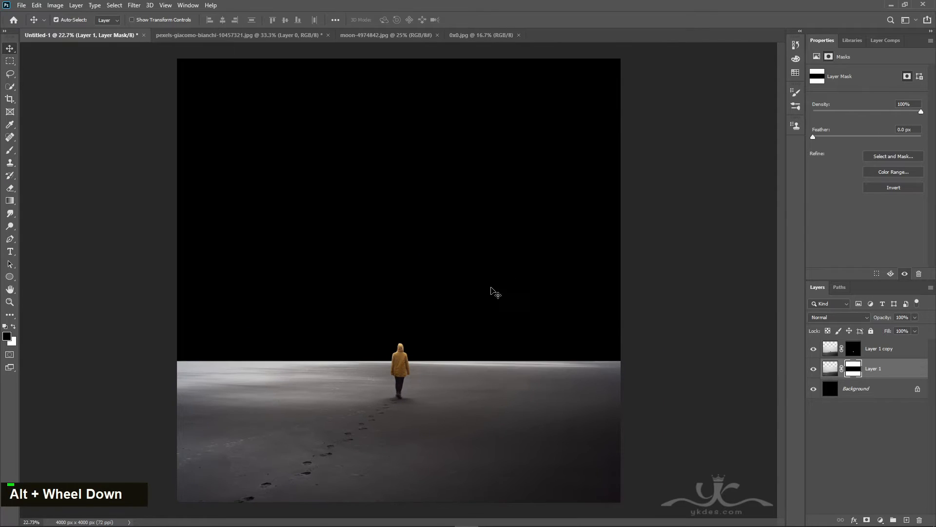
left_click(857, 387)
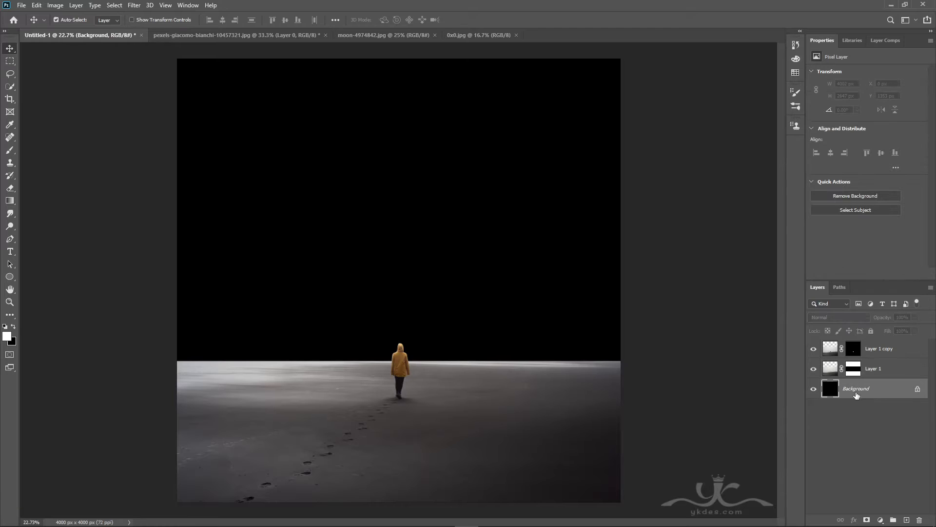
left_click(371, 37)
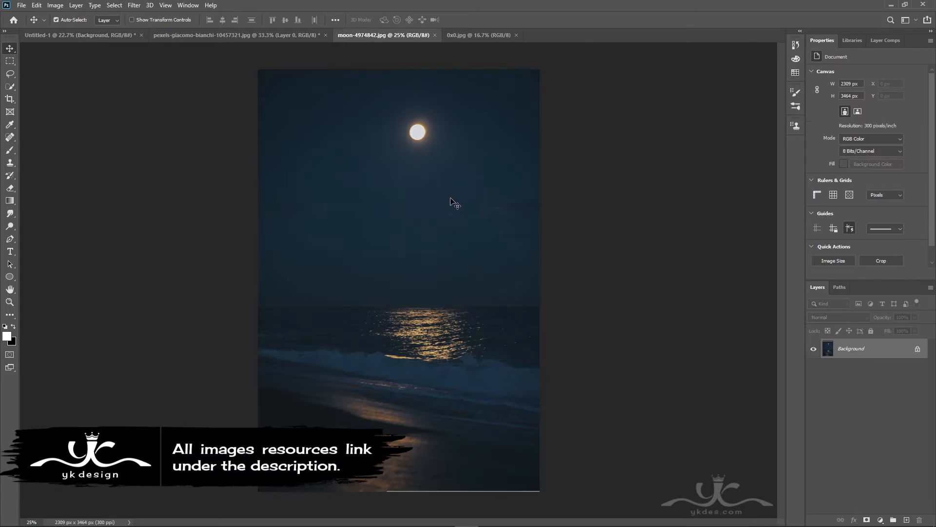
left_click_drag(450, 203, 374, 307)
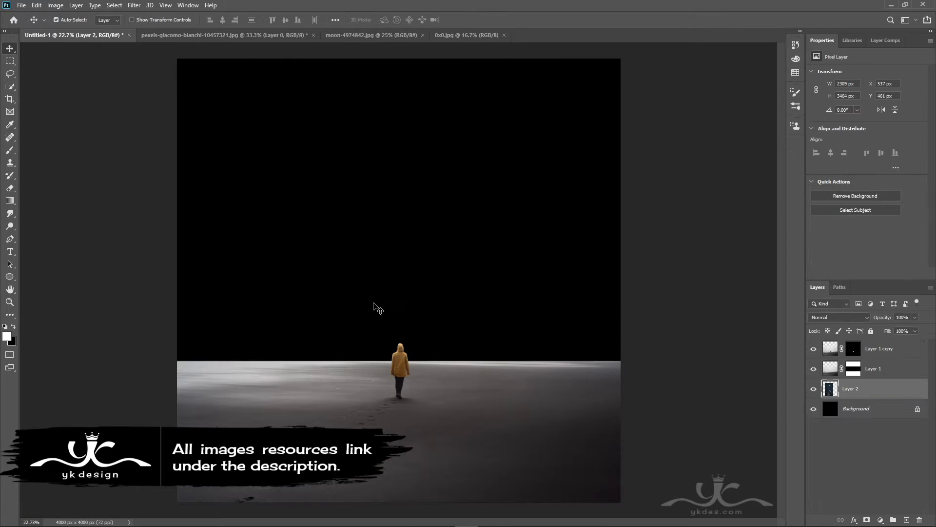
- Scale the moon photo proportionally to 3999 × 6000 px to fill the canvas width, and lower it to Y -236 px
key("ctrl+t")
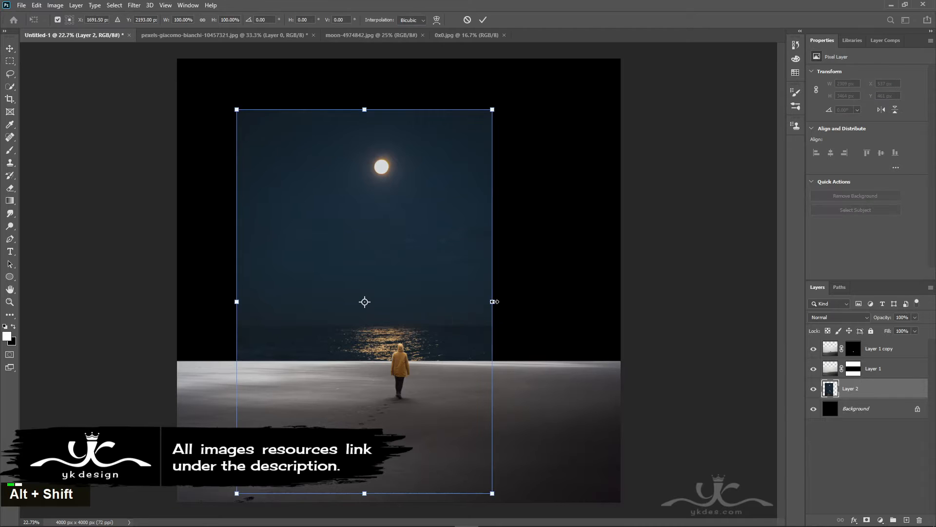
mouse_move(493, 302)
left_mouse_down()
mouse_move(612, 299)
mouse_move(509, 307)
left_mouse_up()
left_click_drag(617, 305, 620, 303)
key("Return")
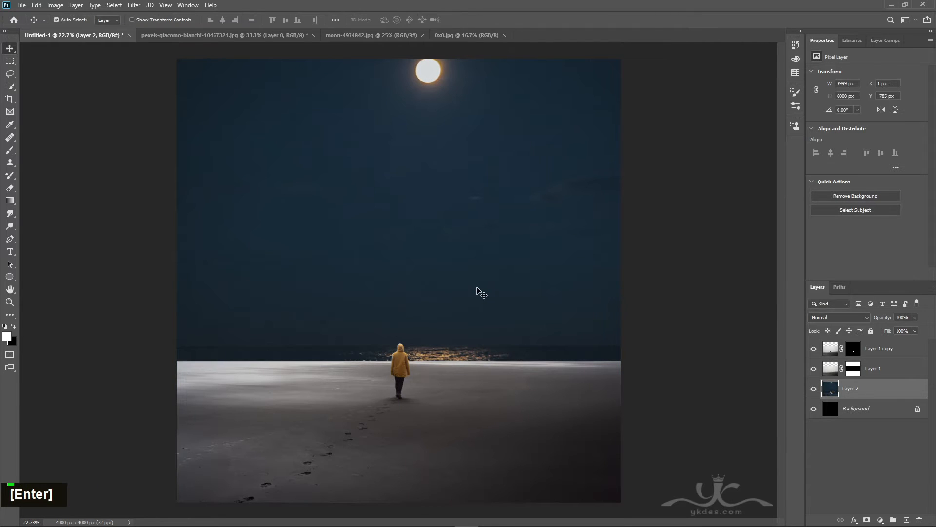
key("ctrl+t")
left_click_drag(512, 184, 512, 240)
key("Return")
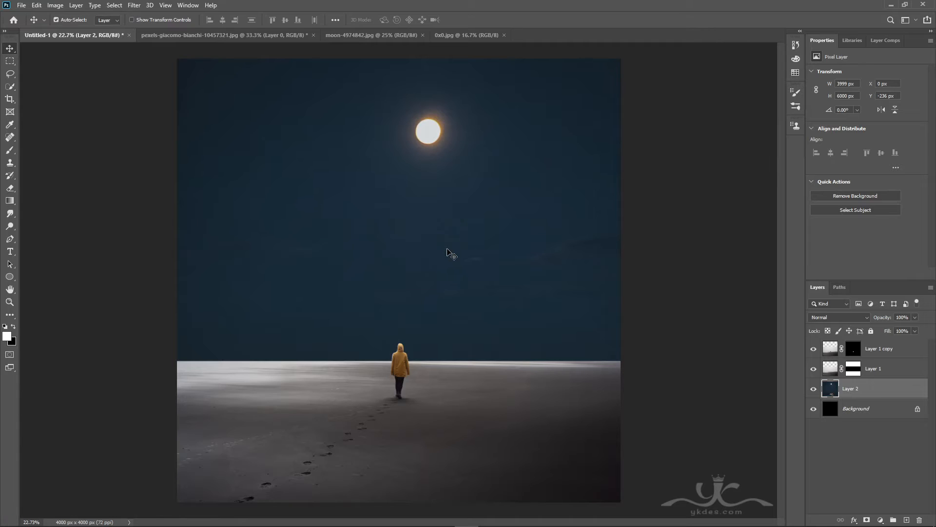
- Add a Color Lookup adjustment with the Moonlight.3DL LUT above Layer 1 and clip it to that layer
left_click(880, 372)
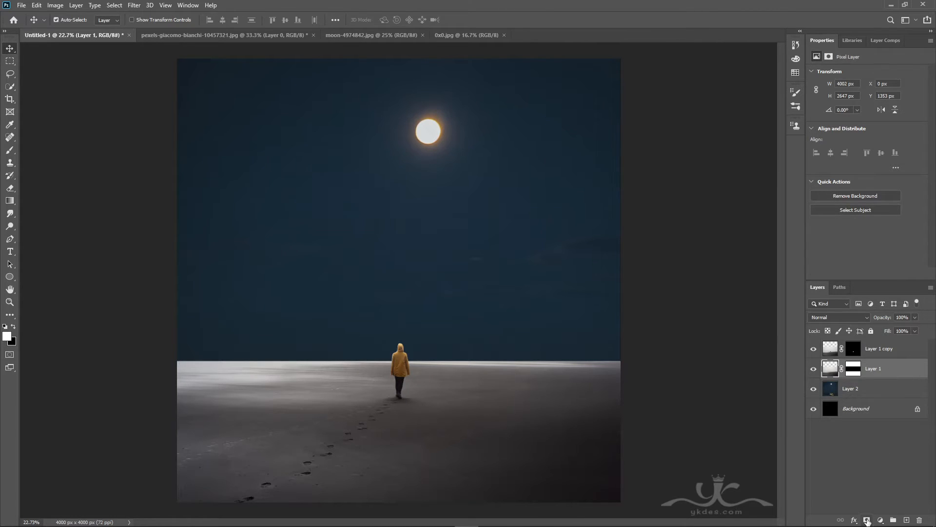
left_click(880, 520)
left_click(880, 478)
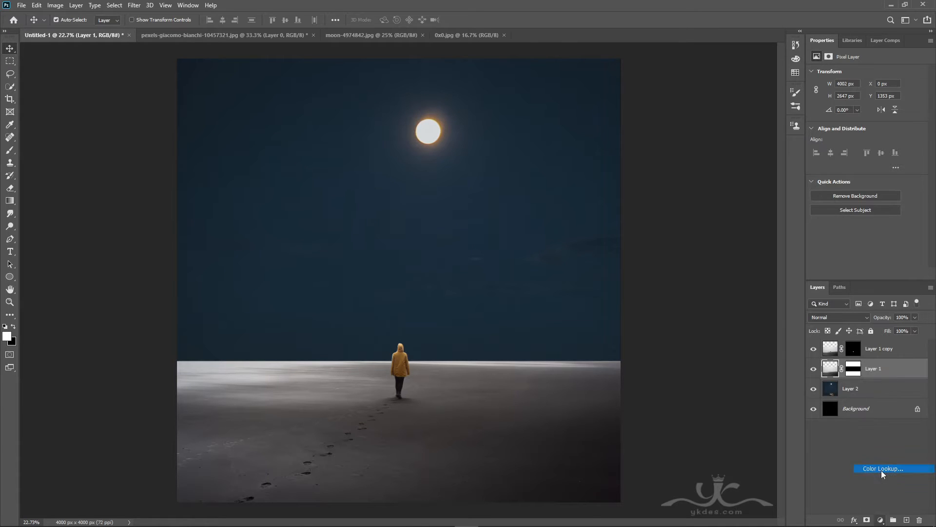
left_click(880, 74)
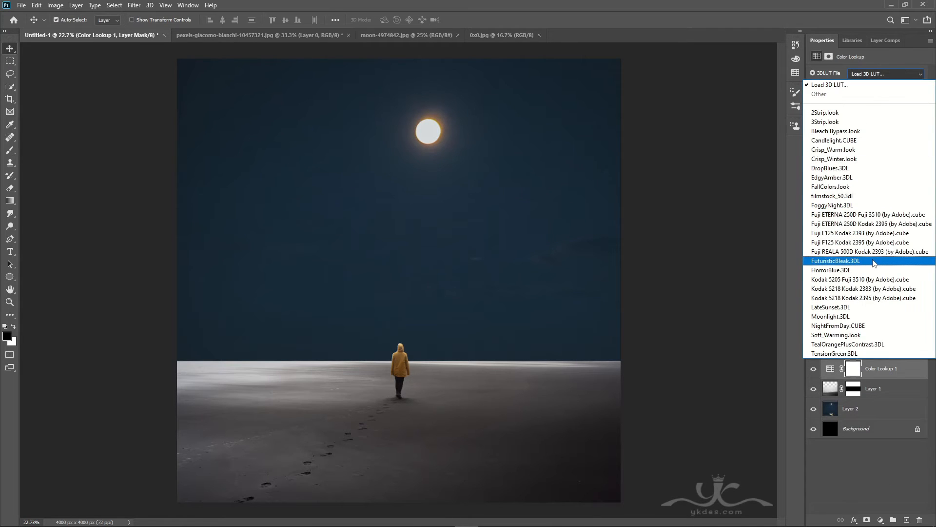
left_click(850, 317)
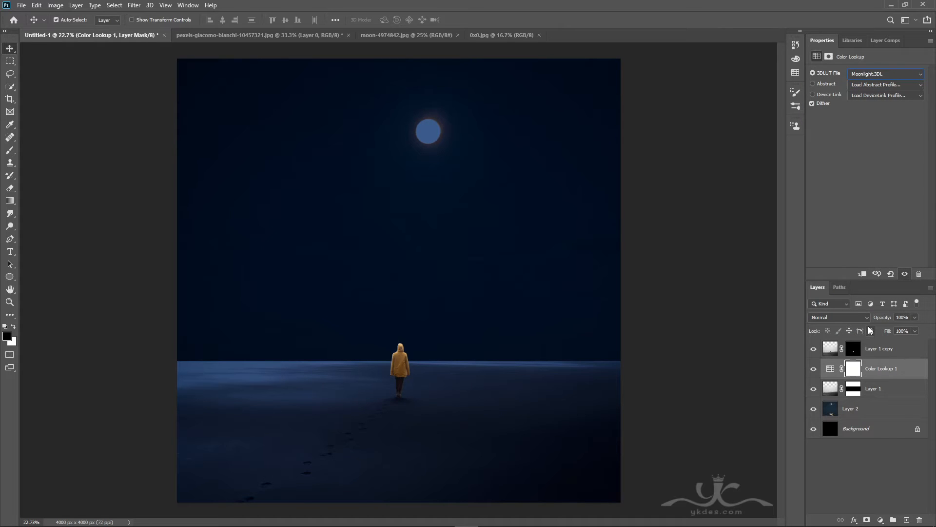
left_click(862, 274)
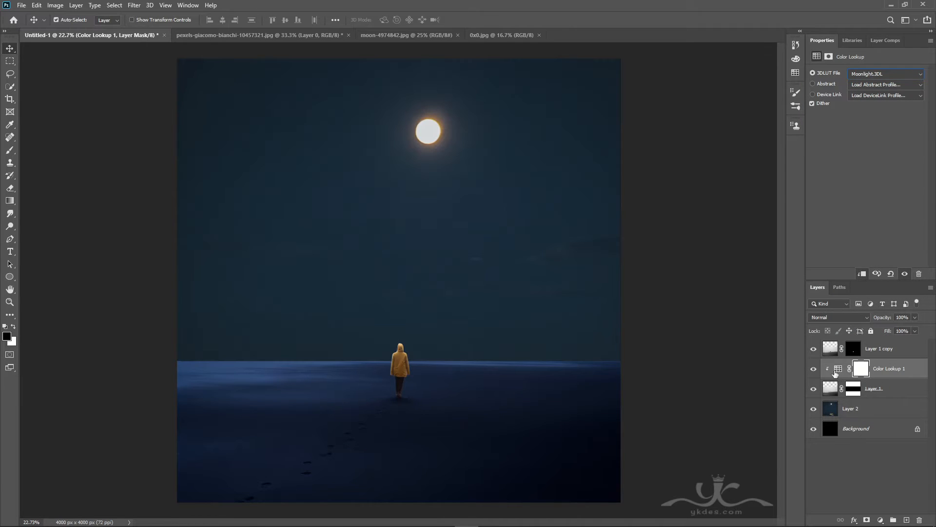
- Lower the opacity of the Color Lookup 1 adjustment to 38%
left_click(916, 317)
left_click_drag(917, 332, 890, 331)
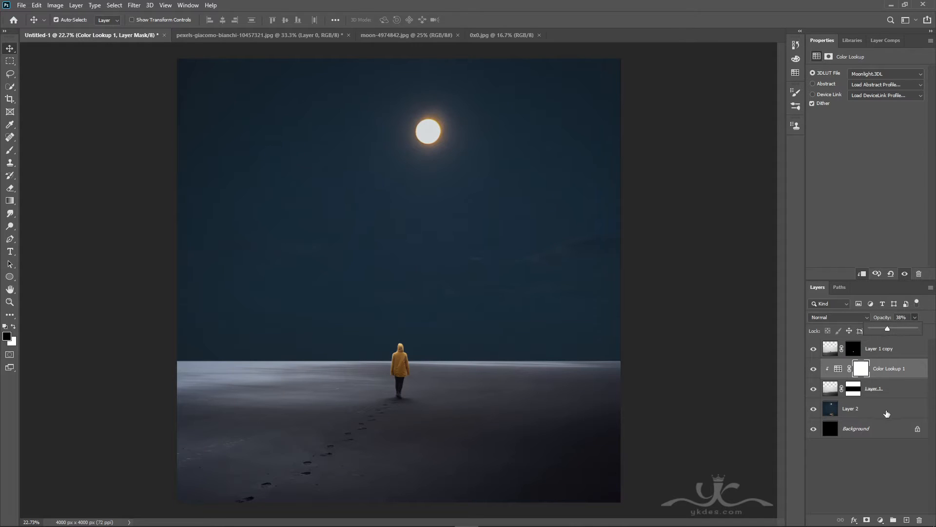
- Add a Hue/Saturation adjustment above Layer 2, clip it to that layer, and set its Saturation to -21
left_click(898, 410)
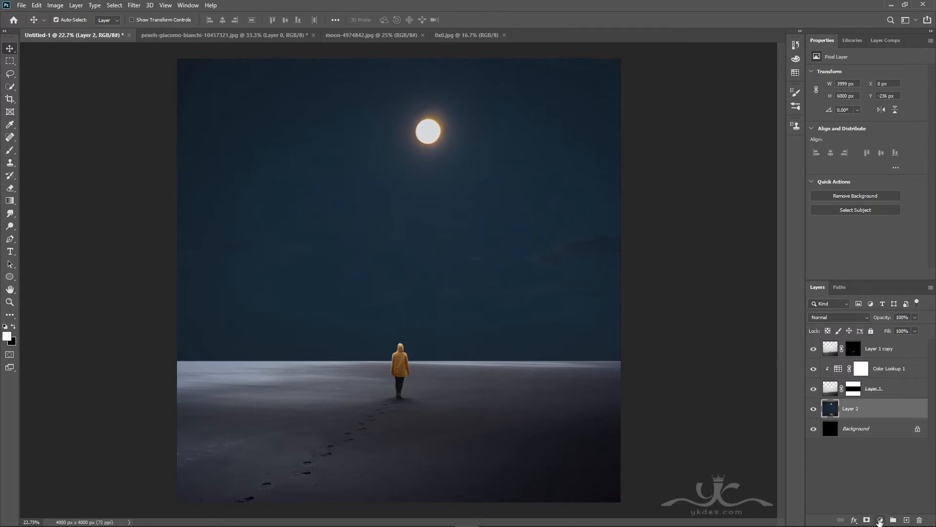
left_click(881, 519)
left_click(898, 426)
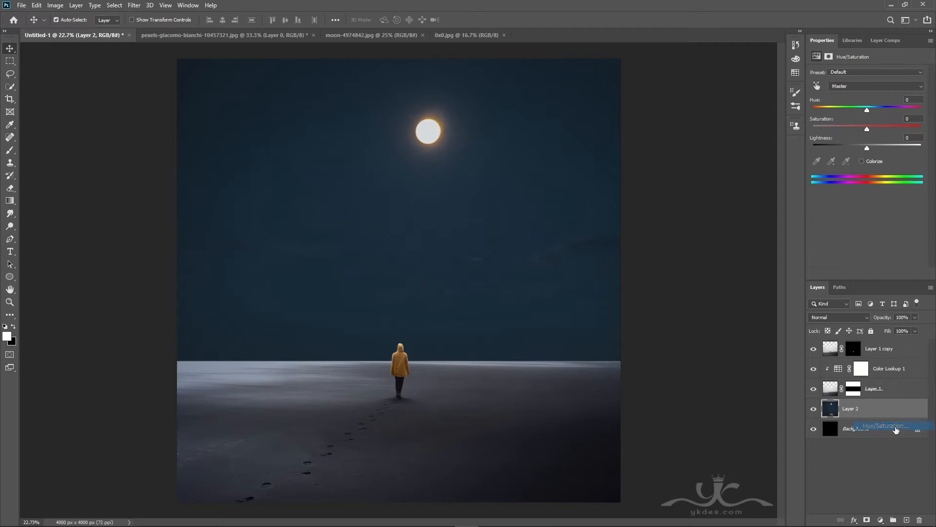
left_click(863, 273)
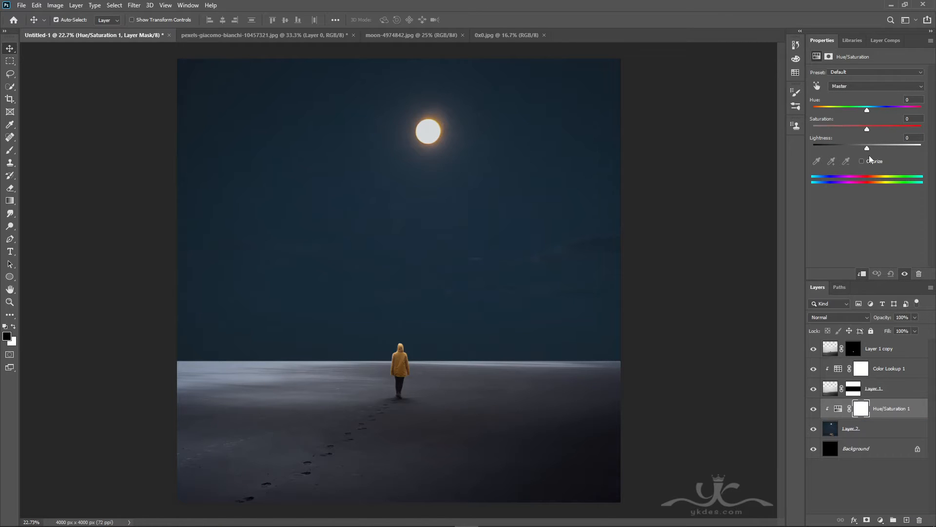
mouse_move(866, 130)
left_mouse_down()
mouse_move(842, 128)
mouse_move(856, 130)
left_mouse_up()
- Bring the Earth image from 0x0.jpg into the composition above Hue/Saturation 1 and set its blend mode to Lighten
left_click(415, 36)
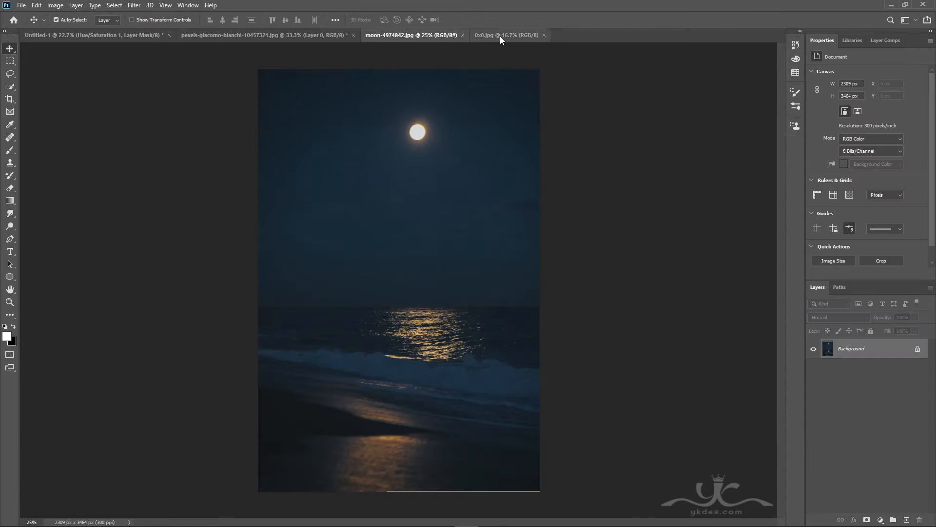
left_click(500, 36)
left_click_drag(526, 302, 353, 206)
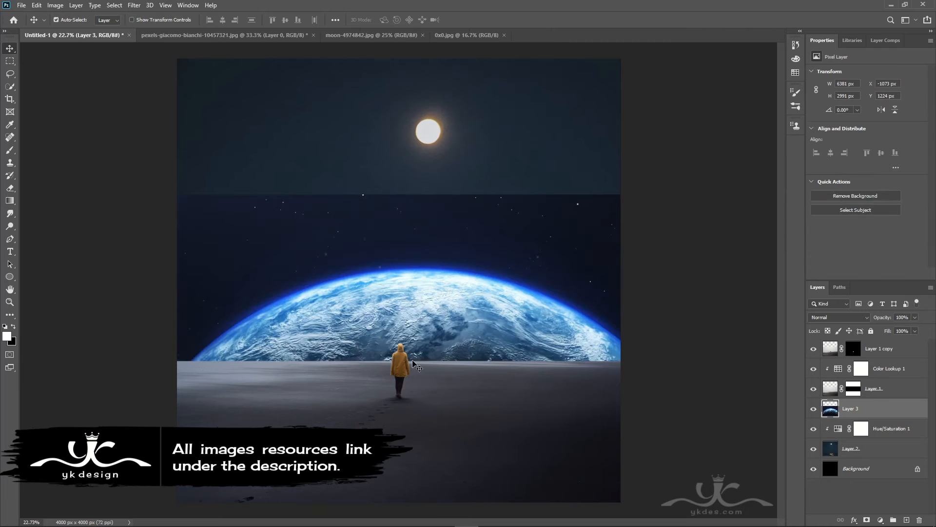
left_click(836, 317)
left_click(824, 357)
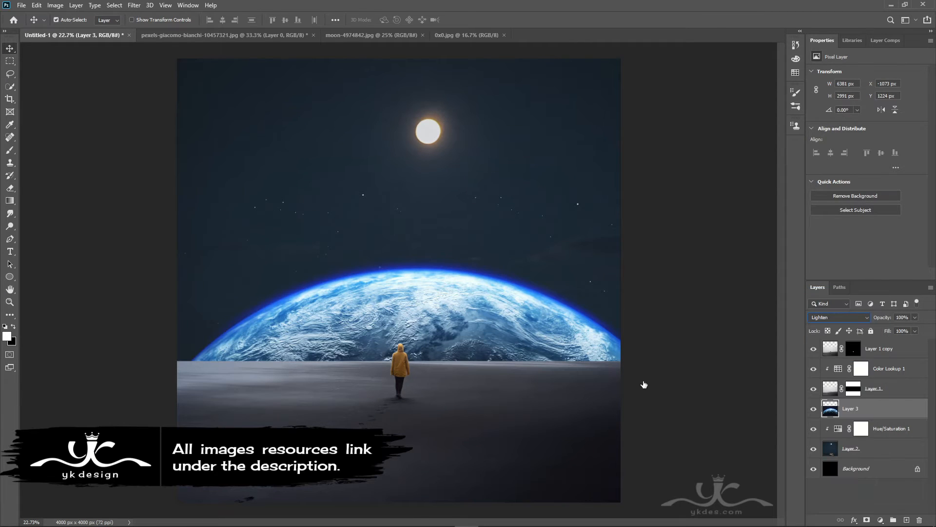
- Raise the Earth layer behind the horizon to about Y 561 px and scale it proportionally to 113.15%, about 7220 × 3384 px
key("ctrl+t")
left_click_drag(502, 375, 482, 320)
left_click_drag(44, 143, 6, 121)
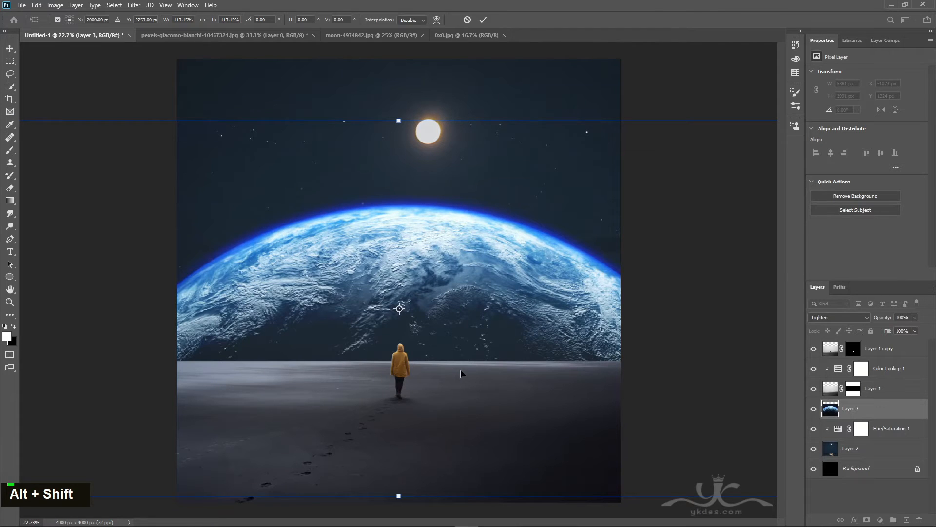
key("Return")
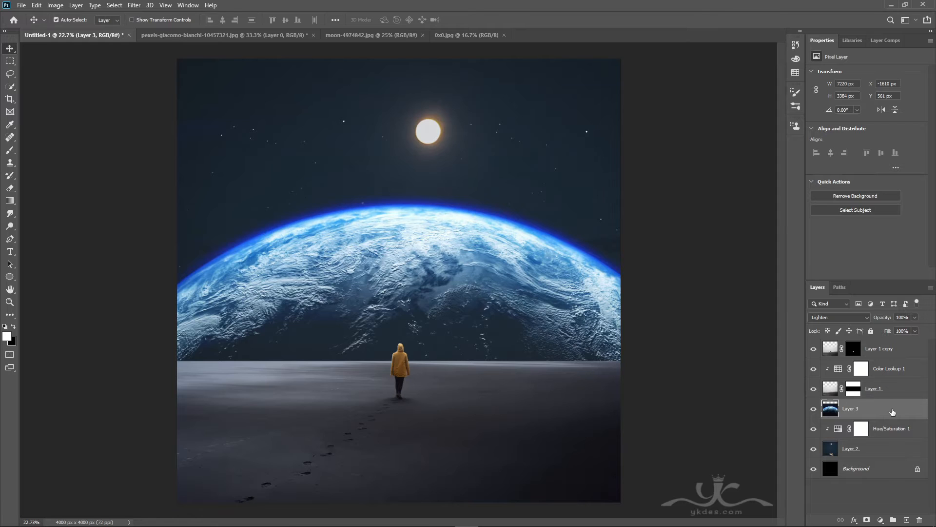
left_click(884, 520)
left_click(885, 422)
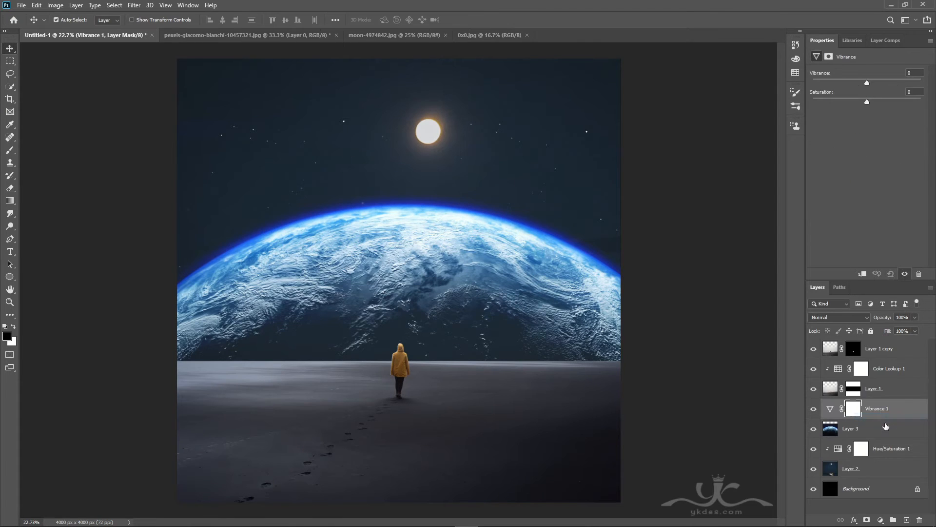
left_click_drag(900, 416, 919, 520)
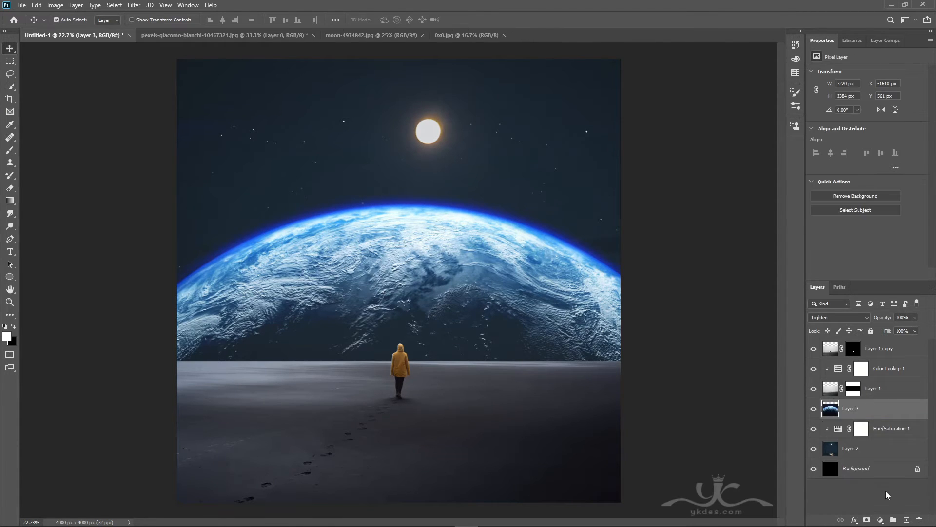
- Add a Hue/Saturation adjustment clipped to Layer 3, the Earth, and set its Saturation to -35
left_click(881, 520)
left_click(881, 430)
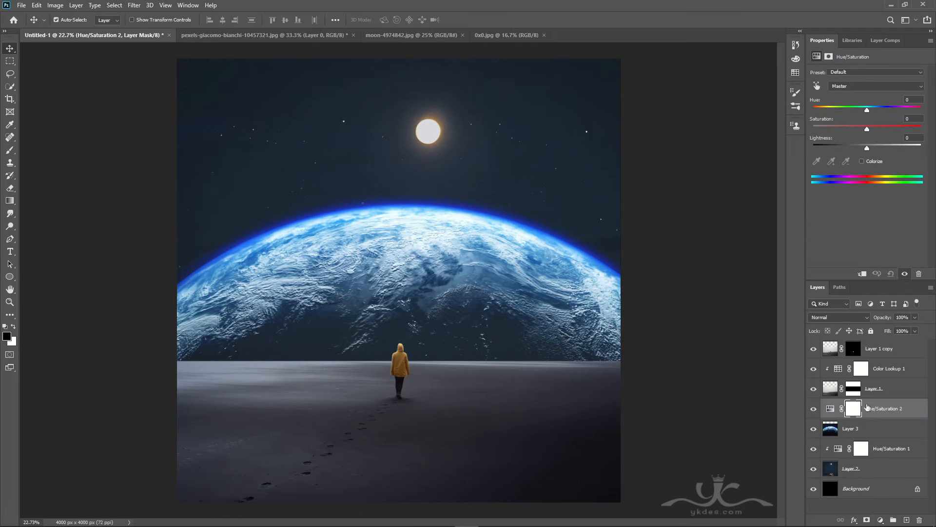
left_click(839, 418, "alt")
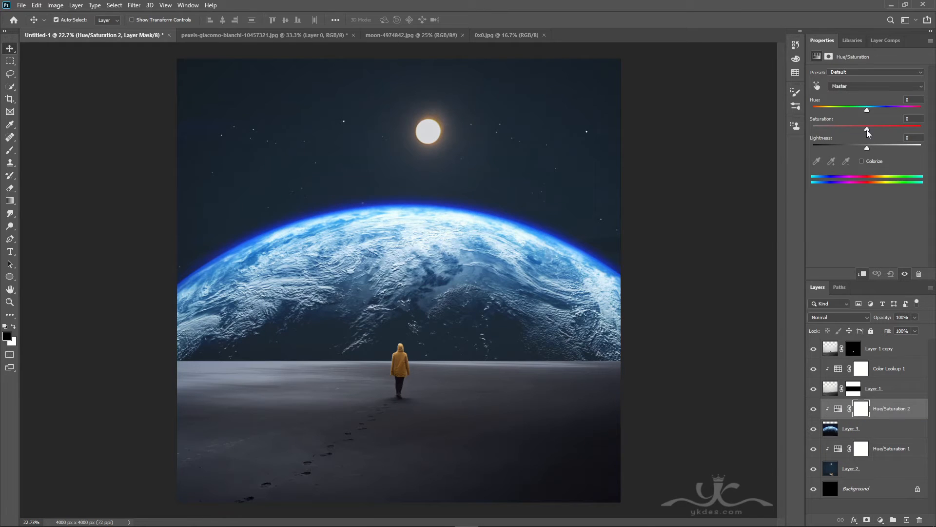
left_click_drag(867, 130, 848, 130)
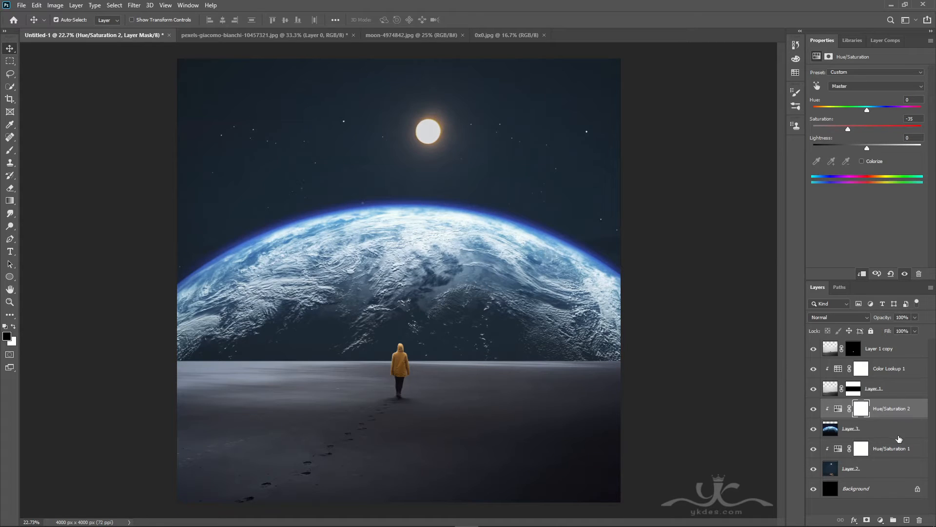
- On a new layer above Hue/Saturation 1, stamp white fog over the horizon with a 4600 px fog brush at 100% flow
left_click(903, 449)
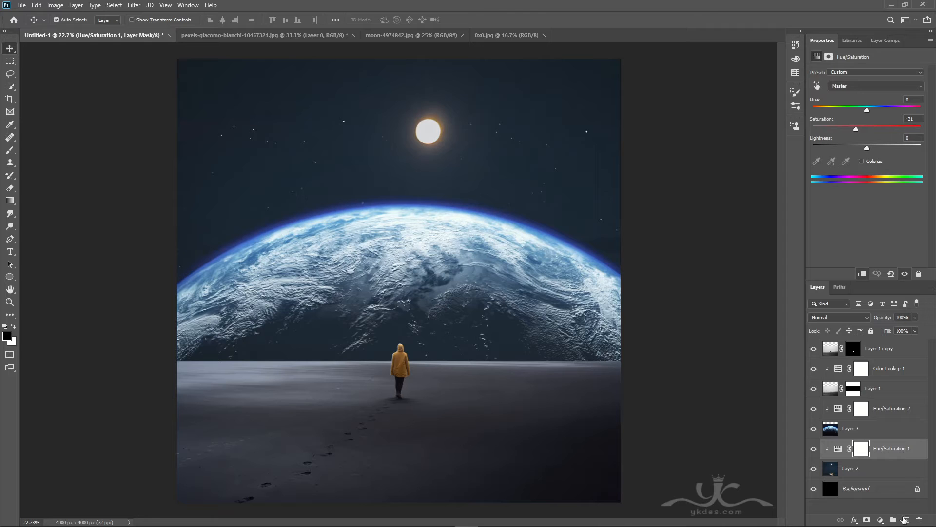
left_click(905, 520)
key("x")
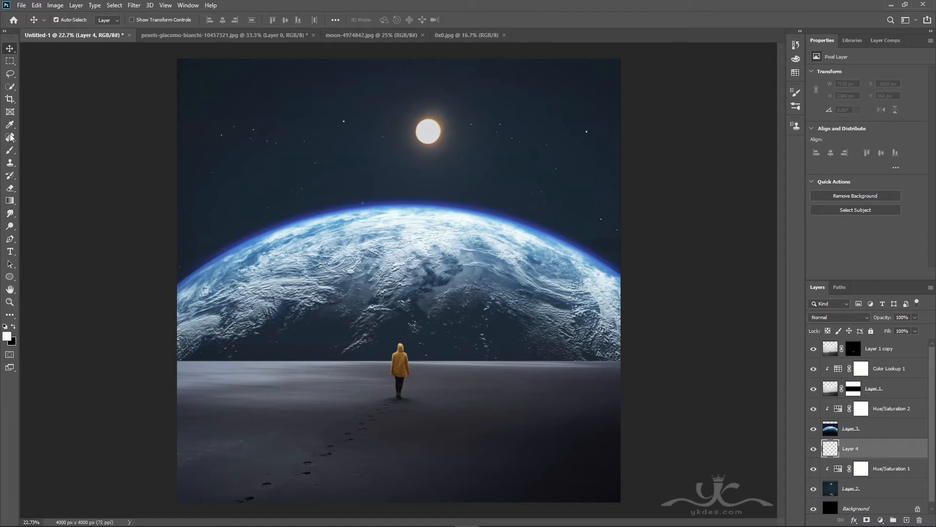
left_click(9, 149)
left_click(70, 20)
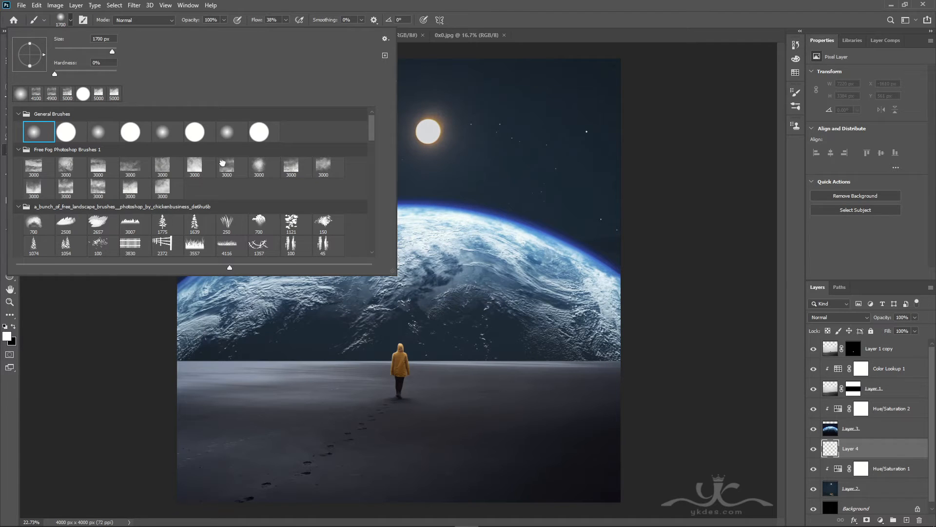
left_click(227, 166)
double_click(227, 166)
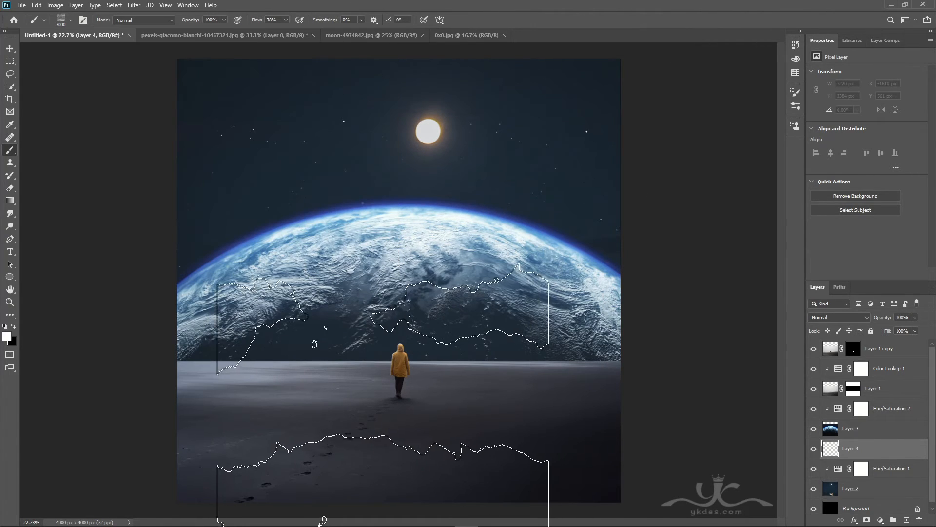
key("bracketright")
key("bracketright")
key("bracketright")
key("bracketright")
key("bracketright")
key("bracketright")
key("bracketright")
left_click(286, 20)
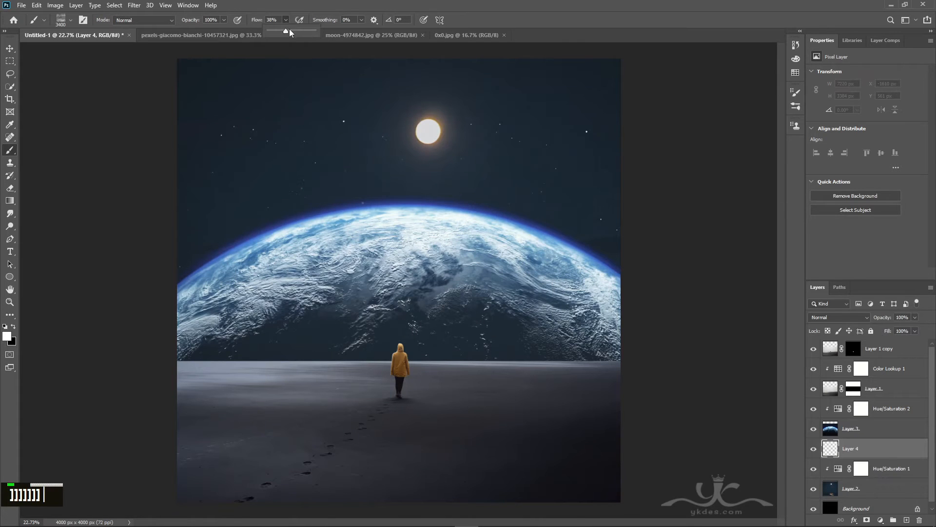
double_click(290, 32)
key("bracketright")
key("bracketright")
key("bracketright")
key("bracketright")
key("bracketright")
key("bracketright")
key("bracketright")
key("bracketright")
key("bracketright")
key("bracketright")
key("bracketright")
key("bracketright")
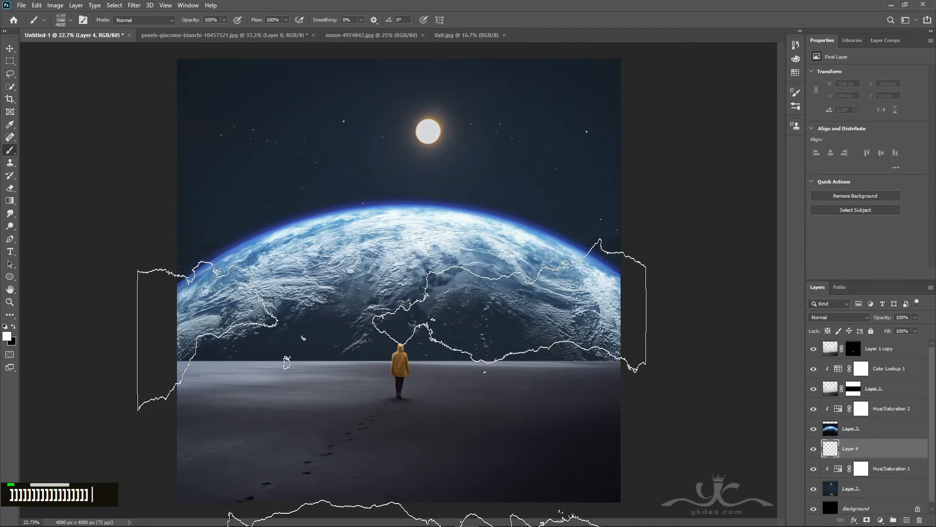
left_click(400, 410)
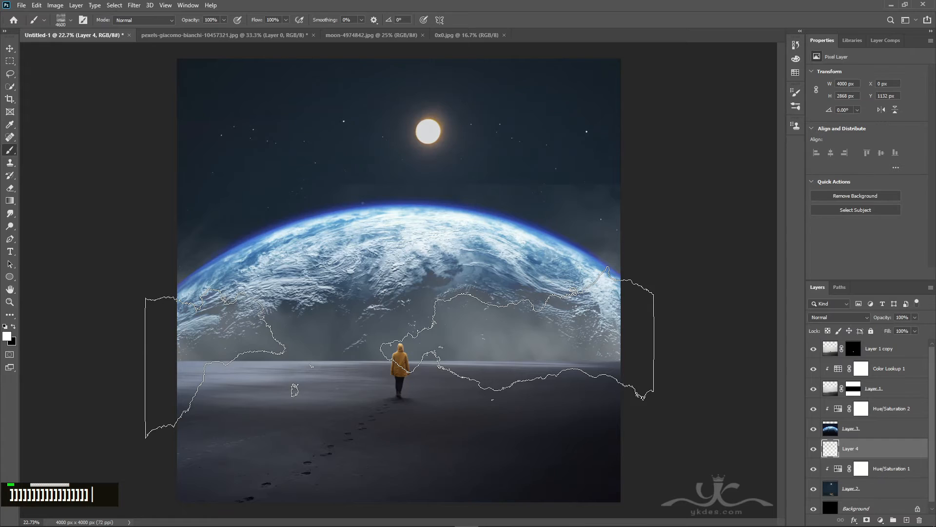
- Add a layer mask to Layer 4 and hide the fog across the upper sky with a large soft black brush
left_click(10, 48)
left_click(868, 519)
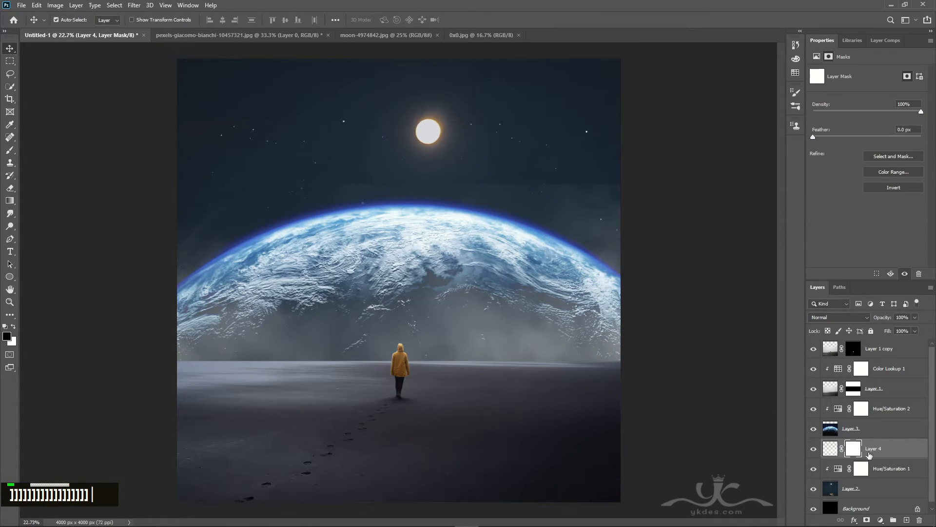
left_click(10, 149)
left_click(62, 19)
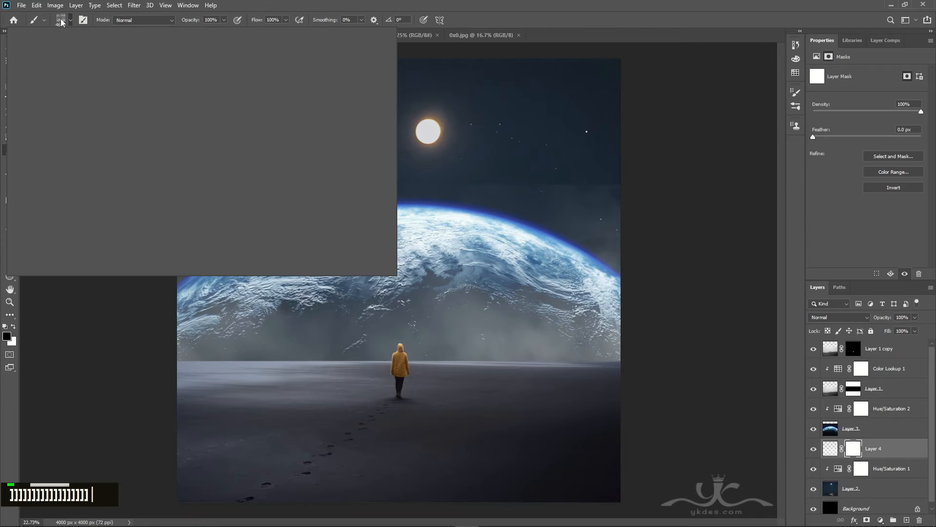
double_click(34, 132)
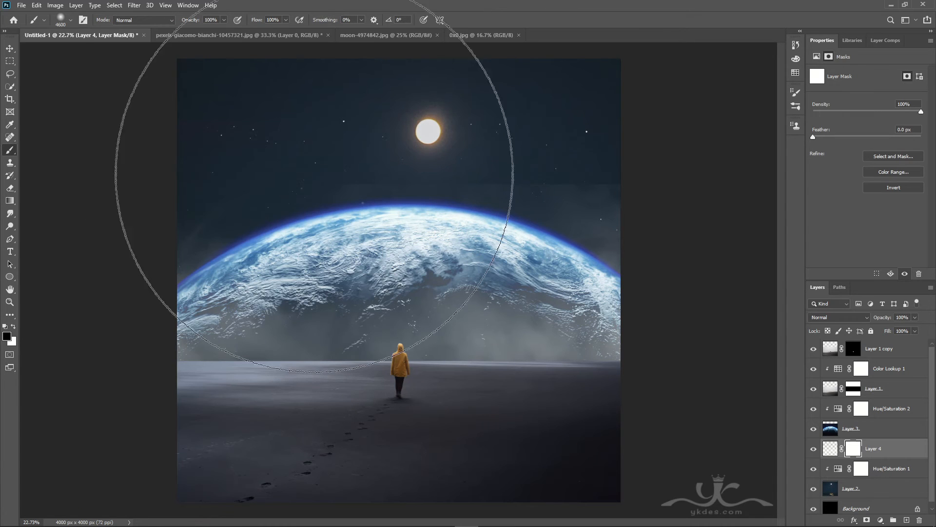
key("bracketright")
key("bracketright")
key("bracketright")
key("bracketright")
key("bracketright")
key("bracketright")
key("bracketright")
key("bracketright")
key("bracketright")
key("bracketright")
key("bracketright")
key("bracketright")
key("bracketright")
key("bracketright")
key("bracketright")
key("bracketleft")
key("bracketleft")
key("bracketleft")
key("bracketleft")
key("bracketleft")
key("bracketleft")
key("bracketleft")
key("bracketleft")
key("bracketleft")
key("bracketleft")
key("bracketleft")
key("bracketleft")
key("bracketleft")
key("bracketleft")
key("bracketleft")
key("bracketleft")
key("bracketleft")
key("bracketleft")
key("bracketleft")
key("bracketleft")
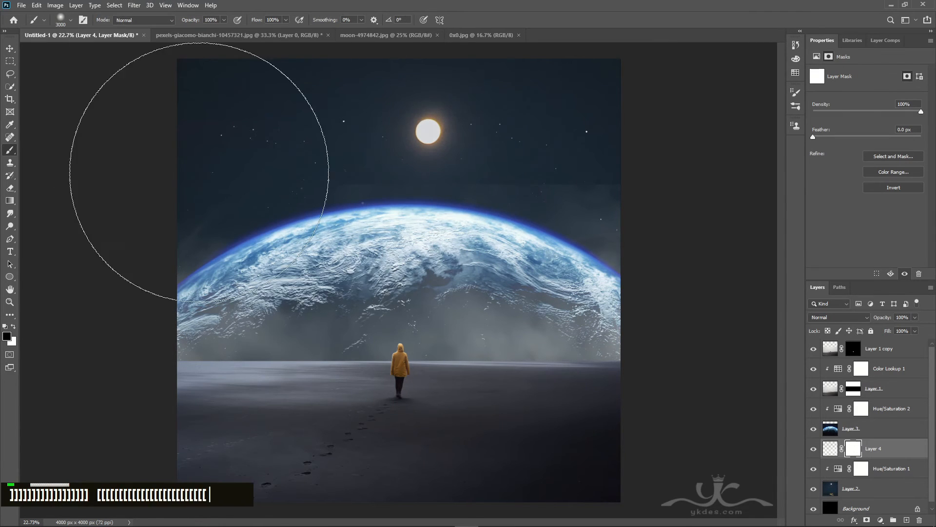
key("bracketleft")
mouse_move(213, 162)
left_mouse_down()
mouse_move(461, 157)
mouse_move(623, 184)
mouse_move(650, 173)
left_mouse_up()
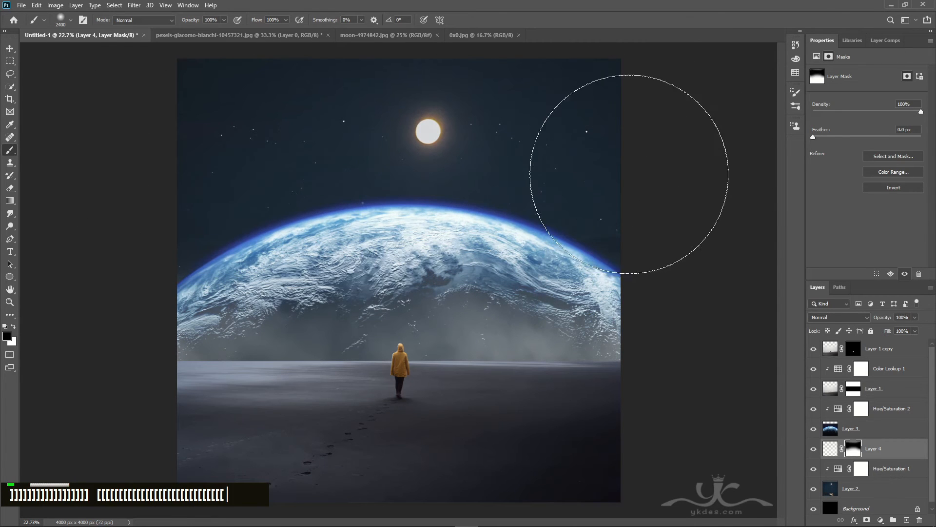
- Mask out more of Layer 4's fog just above the Earth's upper edge with the soft black brush reduced to 1300 px
key("bracketleft")
key("bracketleft")
key("bracketleft")
key("bracketleft")
key("bracketleft")
key("bracketleft")
key("bracketleft")
key("bracketleft")
key("bracketleft")
key("bracketleft")
key("bracketleft")
double_click(384, 167)
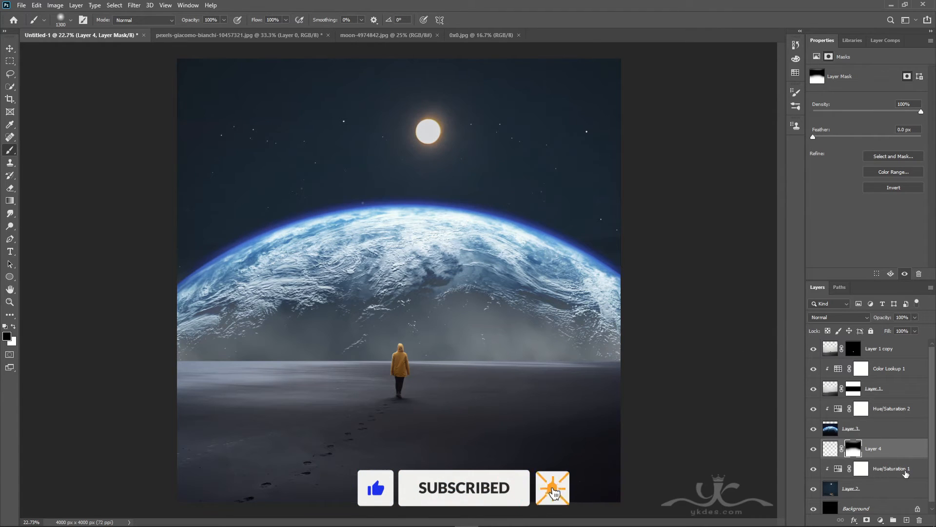
- Create a new layer above Color Lookup 1 and clip it to Layer 1
left_click(887, 468)
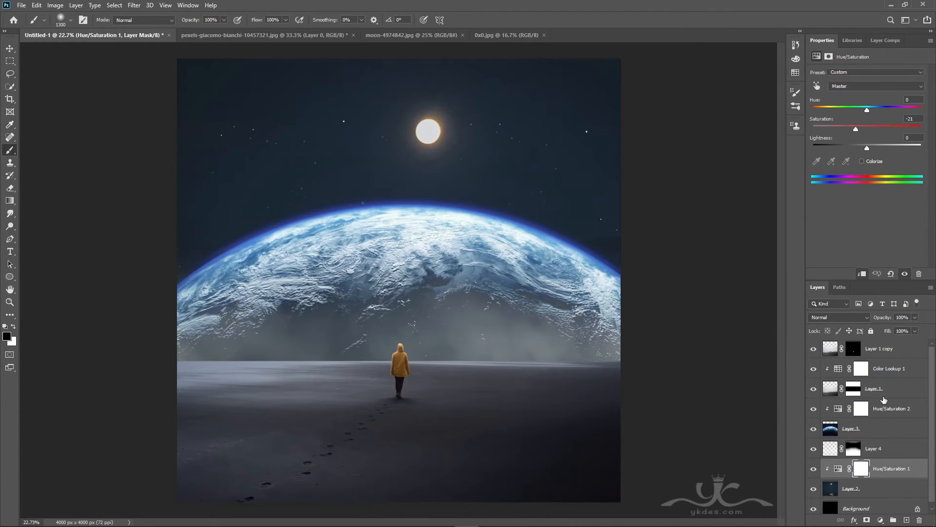
left_click(887, 354)
left_click(898, 390)
double_click(904, 369)
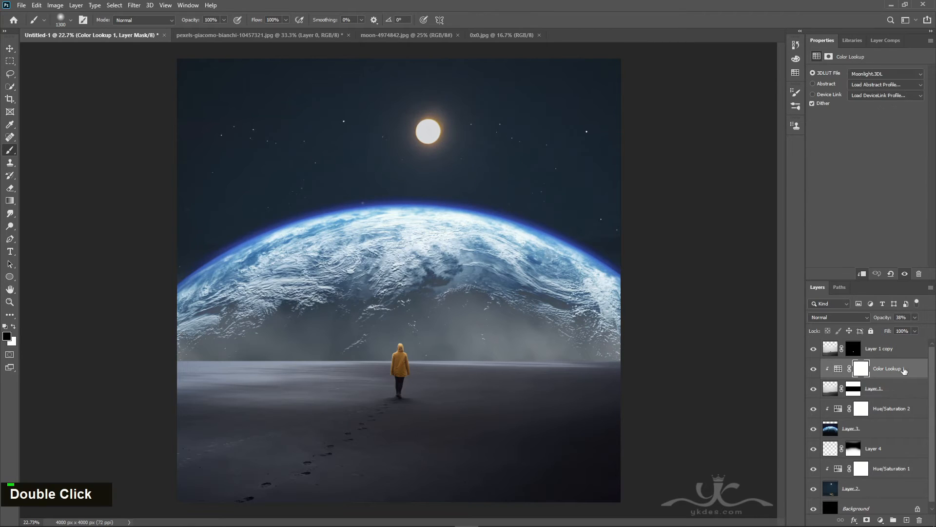
left_click(907, 520)
key("x")
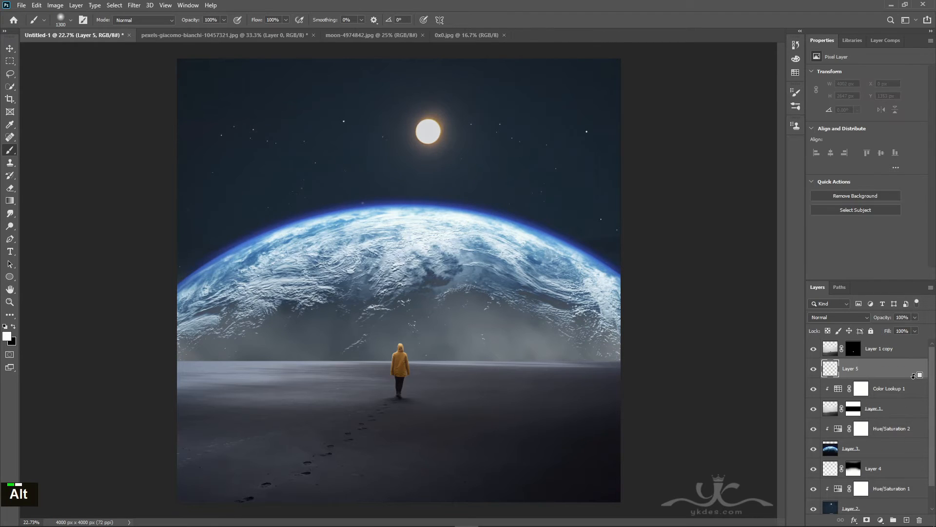
left_click(912, 376, "alt")
- Darken the far edge of the ground along the horizon on Layer 5 with a soft black 900 px brush
left_click(13, 326)
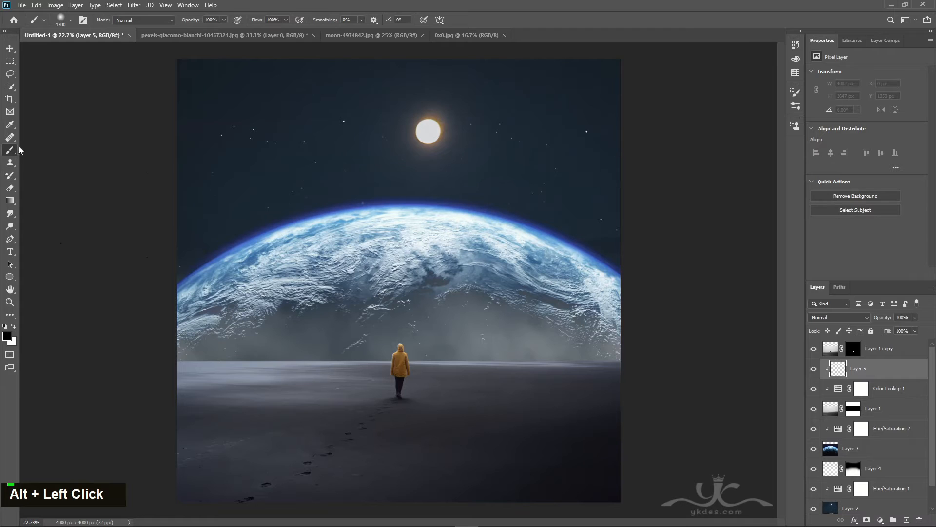
key("bracketleft")
key("bracketleft")
key("bracketleft")
key("bracketleft")
mouse_move(170, 336)
left_mouse_down()
mouse_move(355, 324)
mouse_move(381, 331)
left_mouse_up()
left_click_drag(655, 344, 364, 305)
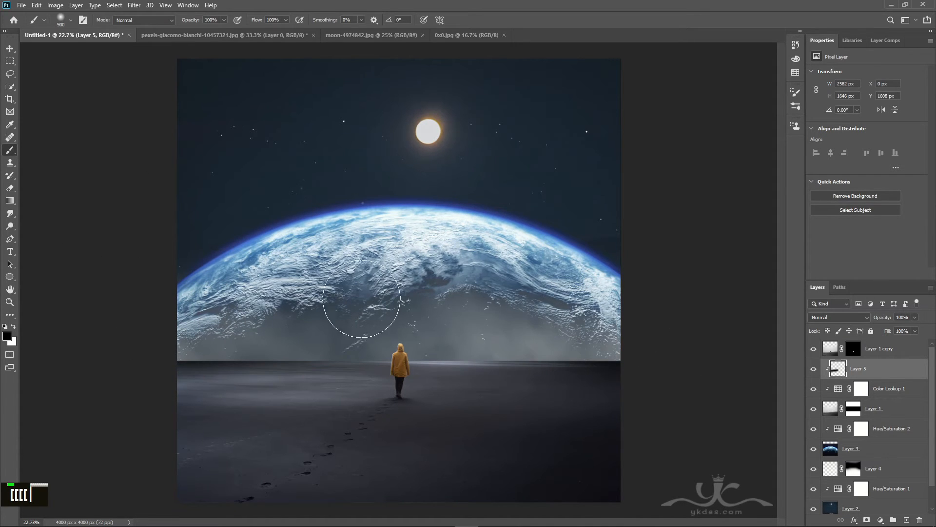
right_click(9, 152)
left_click(9, 153)
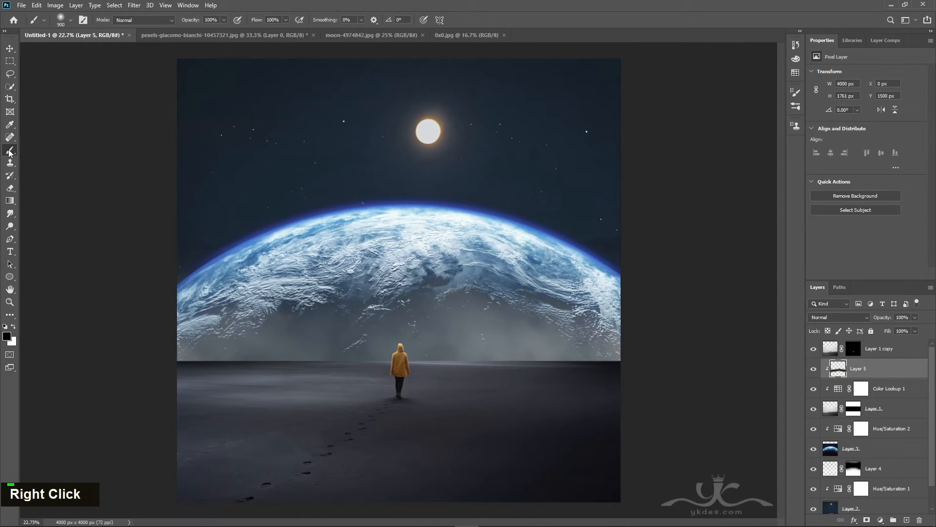
- Switch the foreground colour to white and lower Layer 5's opacity to 68%
left_click(13, 326)
left_click(916, 330)
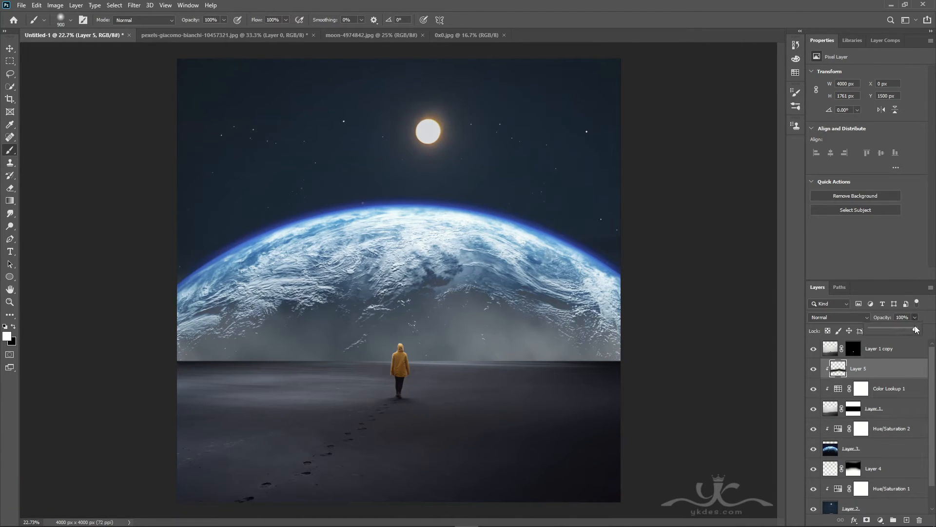
left_click_drag(905, 331, 900, 332)
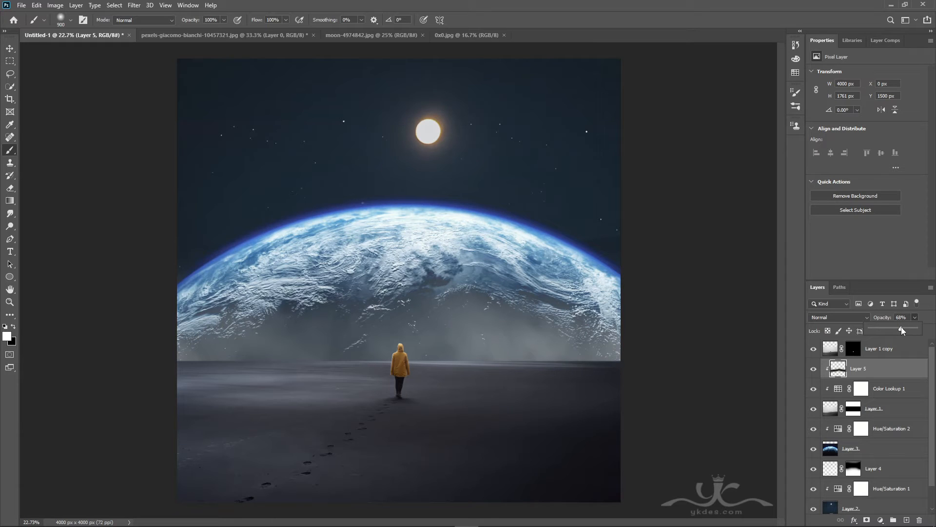
- On a new layer above Layer 5 clipped to Layer 1, brighten the horizon with a soft white 800 px brush and lower its opacity to 29%
left_click(906, 520)
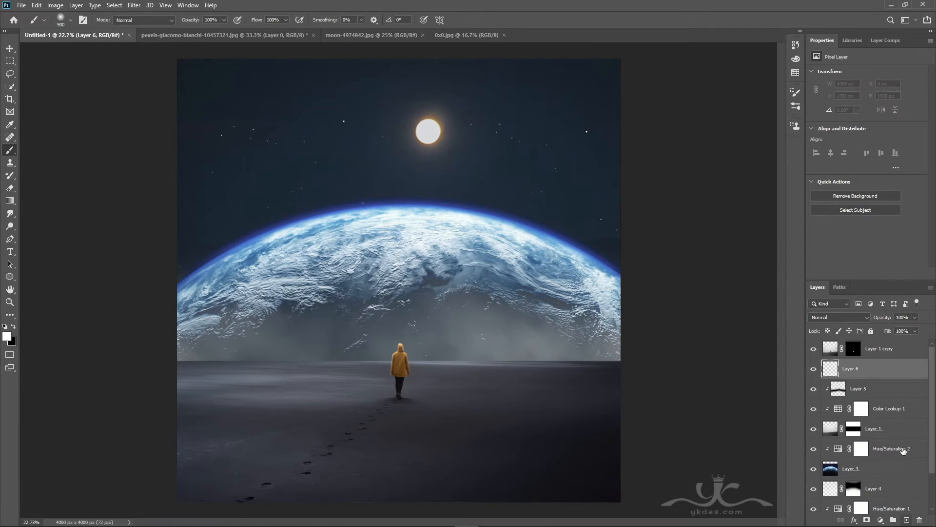
left_click(909, 384, "alt")
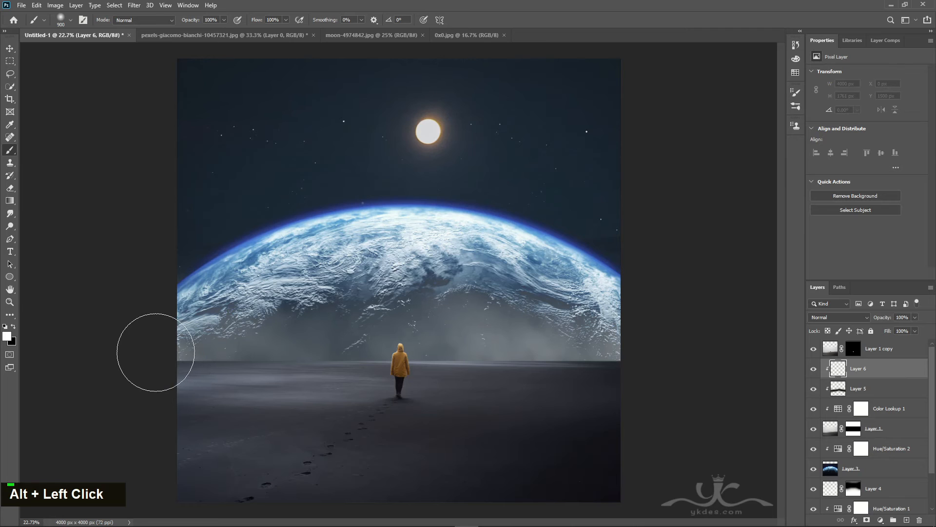
key("bracketleft")
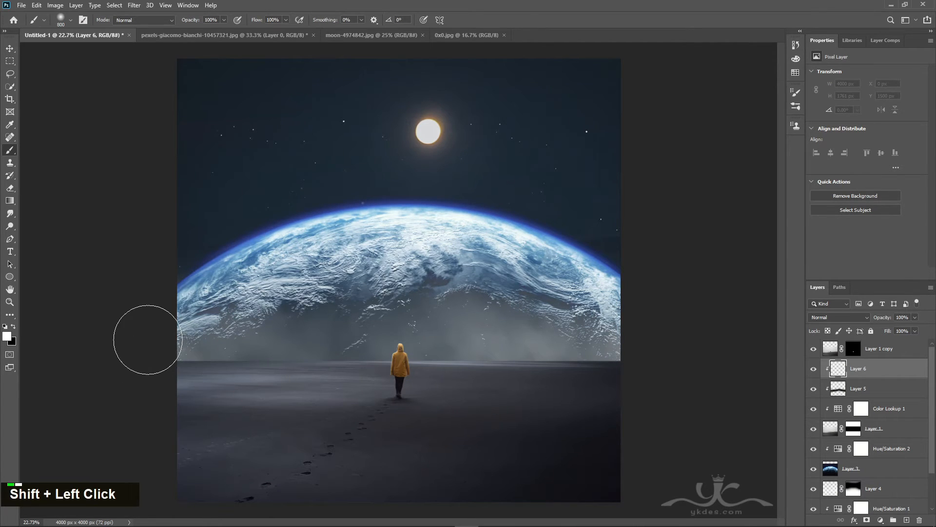
left_click_drag(146, 339, 620, 338)
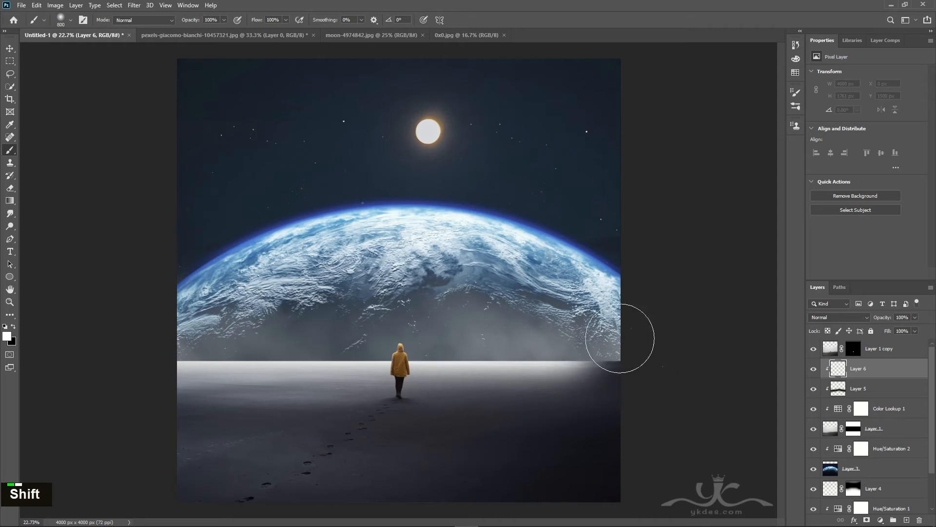
left_click(915, 317)
left_click_drag(918, 328, 892, 329)
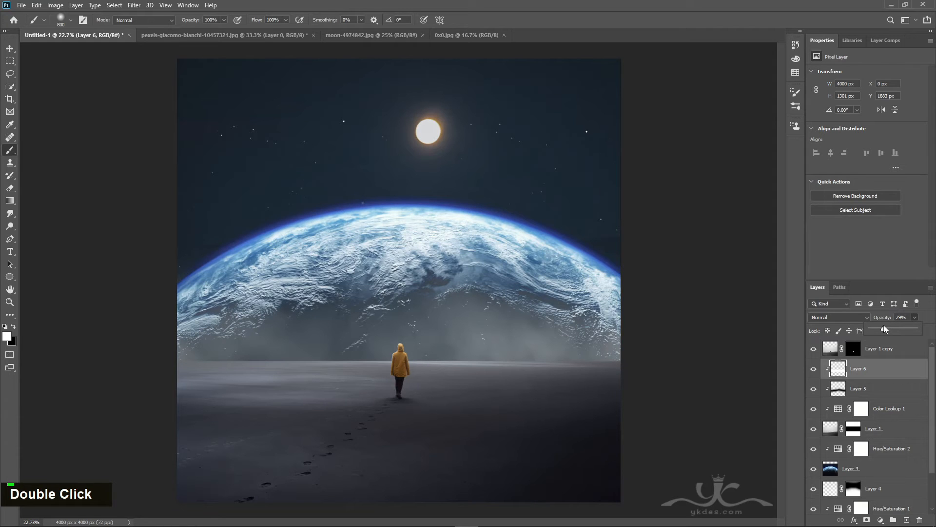
- Target Layer 1's mask and set up a soft black brush at 43% flow, reduced to 200 px
left_click(833, 434)
left_click(854, 429)
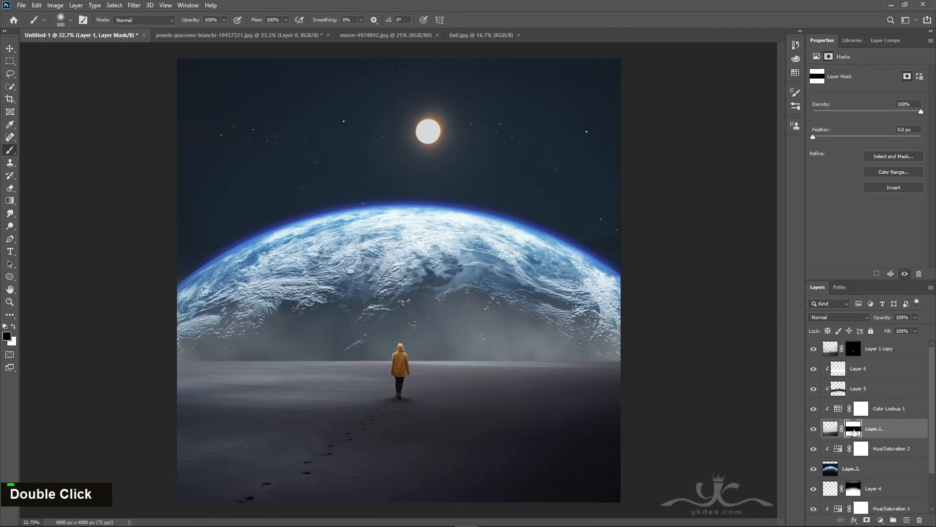
key("x")
left_click(286, 20)
left_click_drag(288, 30, 253, 32)
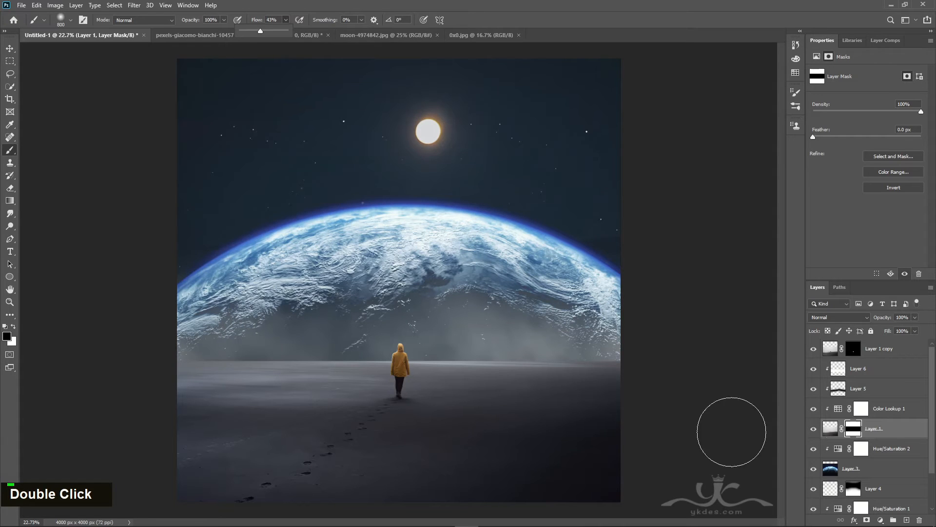
key("bracketleft")
key("bracketleft")
key("bracketleft")
key("bracketleft")
key("bracketleft")
key("bracketleft")
key("bracketleft")
key("bracketleft")
key("bracketleft")
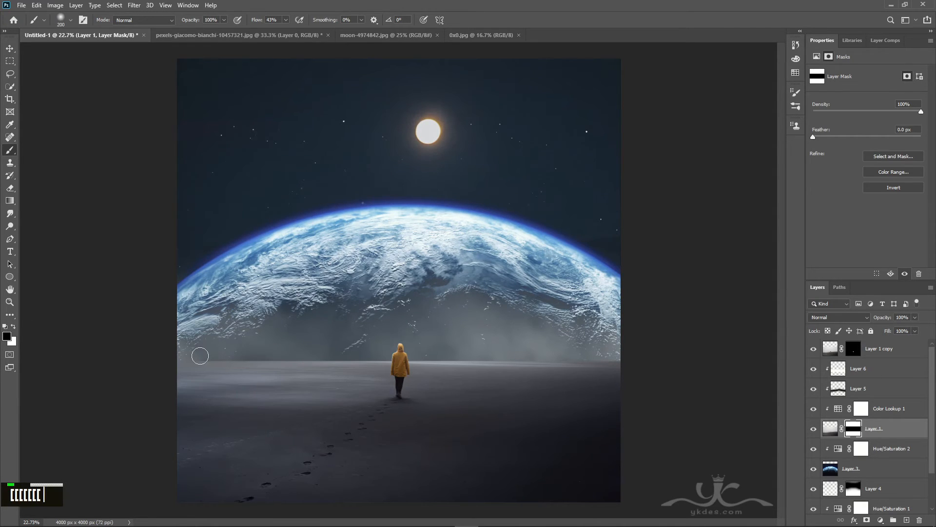
- Soften the ground's edge along the horizon on Layer 1's mask with a 250 px brush, going across both sides of the person
left_click(208, 354, "shift")
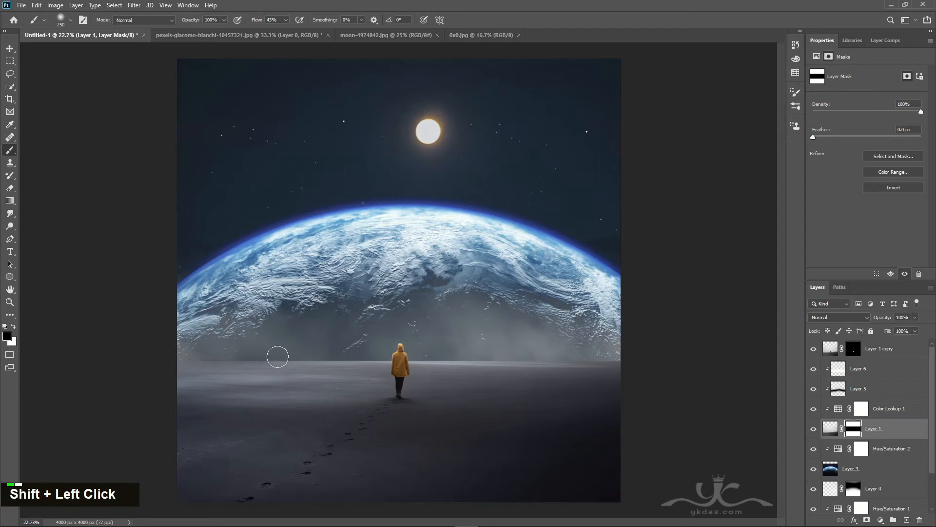
left_click(387, 354, "shift")
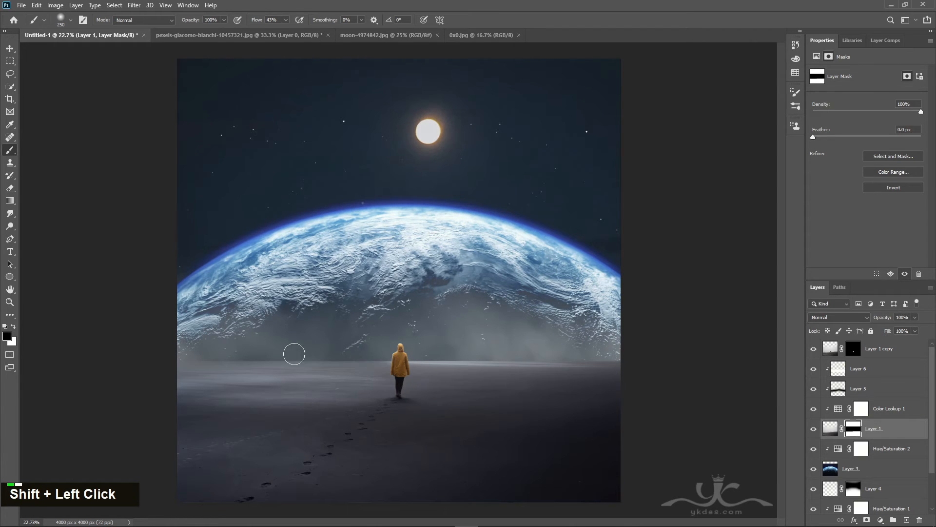
left_click(220, 355, "shift")
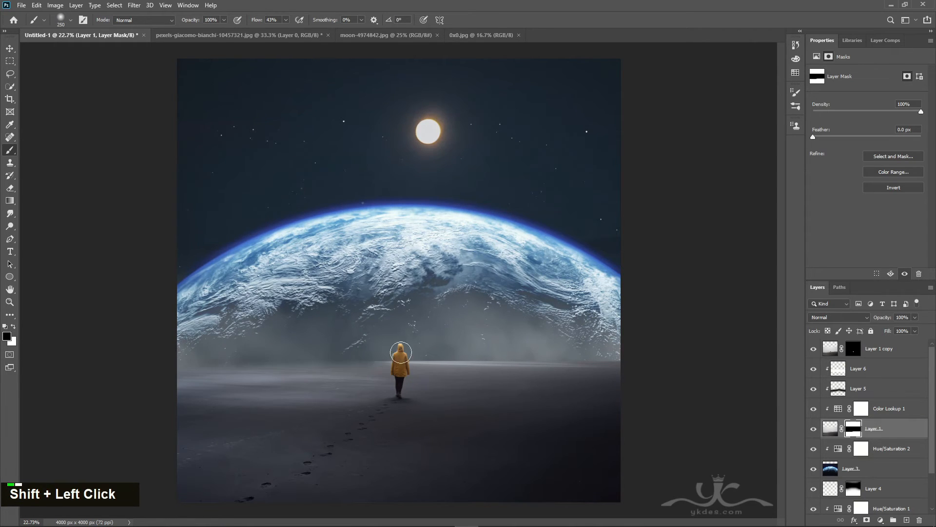
key("ctrl+z")
left_click(308, 354, "shift")
left_click(510, 355, "shift")
left_click(589, 352, "shift")
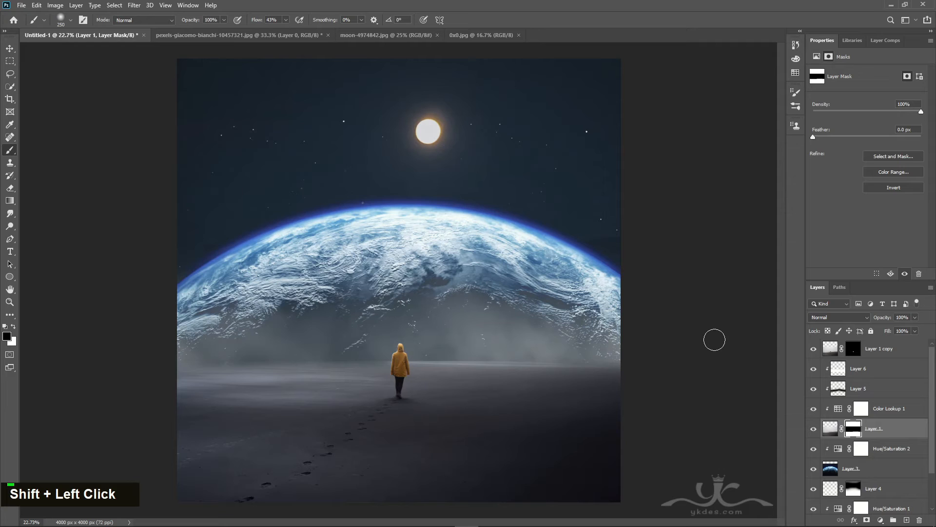
- Add a Color Balance adjustment above Layer 1 copy with midtones Cyan-Red -24 and Yellow-Blue +25, and lower its opacity to 67%
left_click(9, 49)
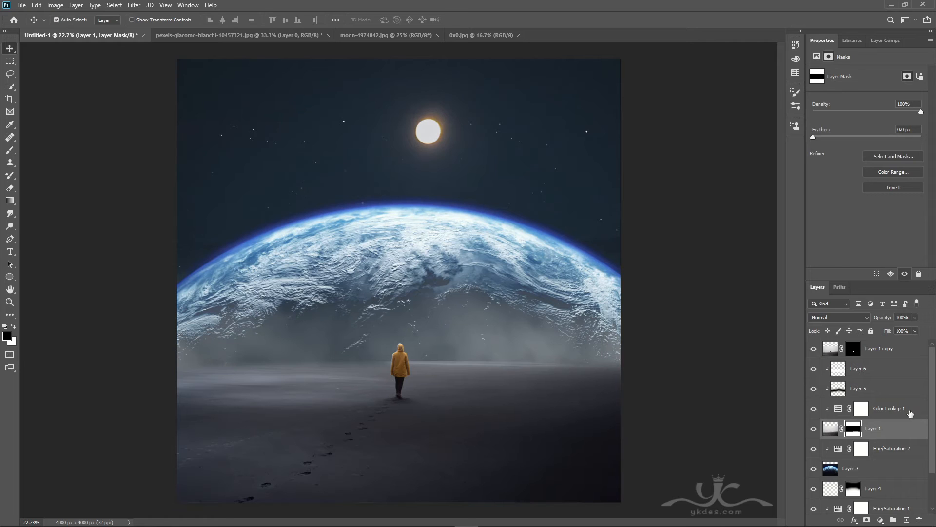
scroll(880, 417, "up", 1)
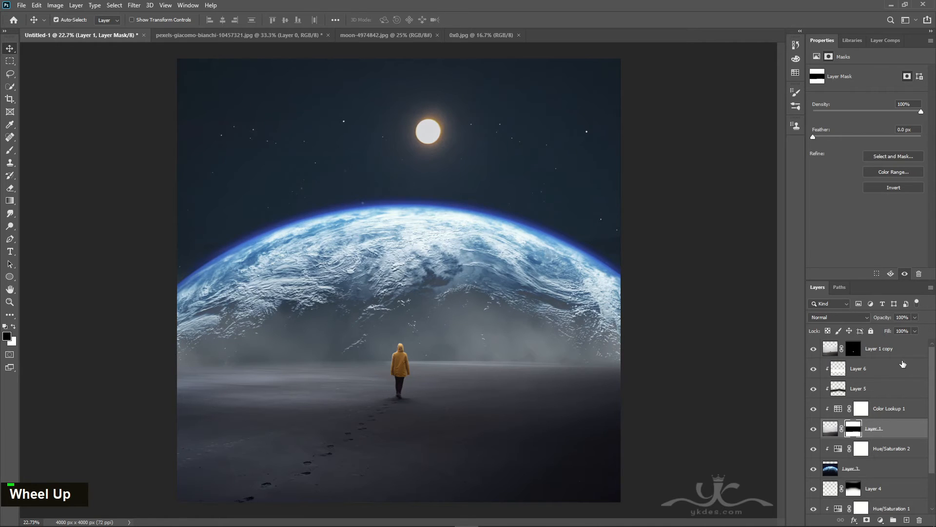
left_click(902, 357)
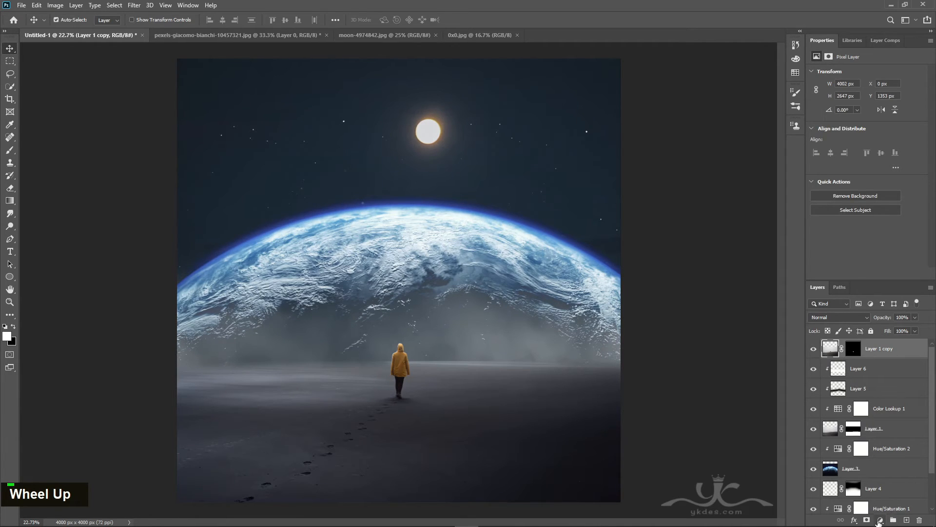
left_click(880, 521)
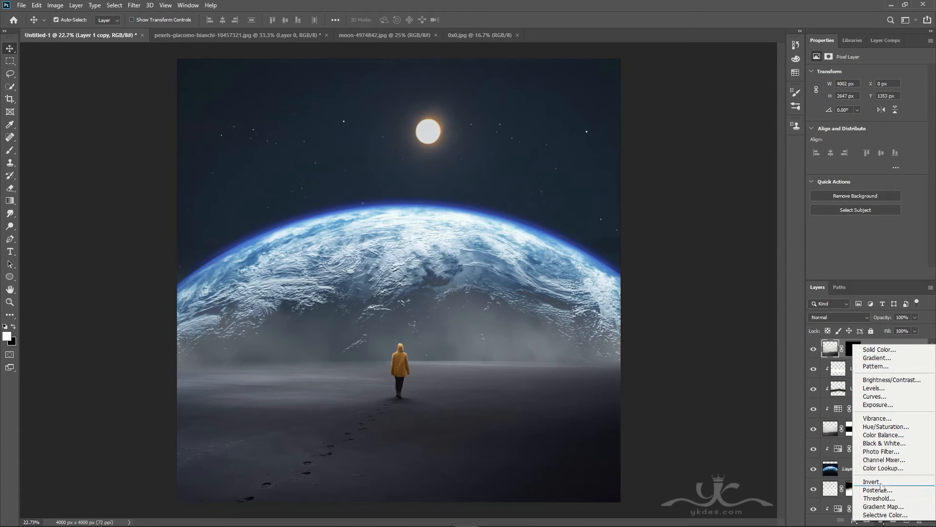
left_click(884, 436)
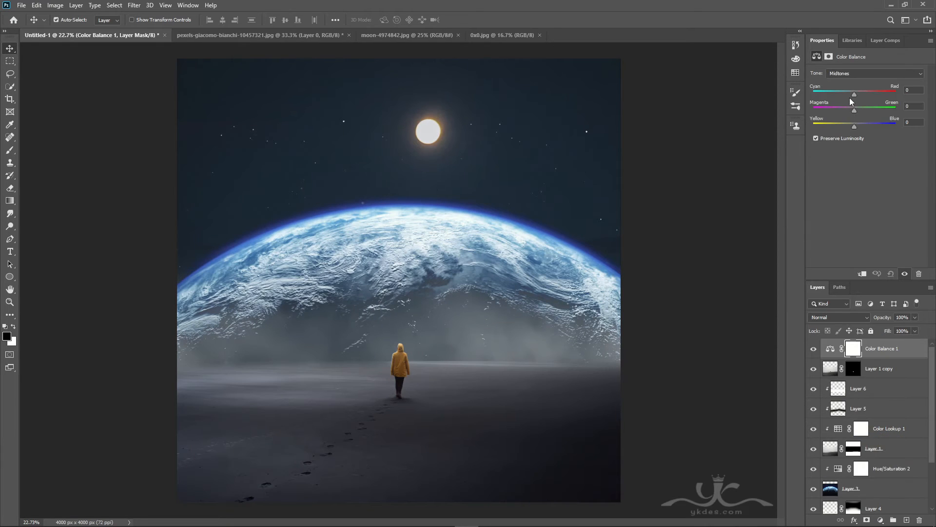
left_click_drag(854, 126, 869, 125)
left_click_drag(915, 320, 902, 331)
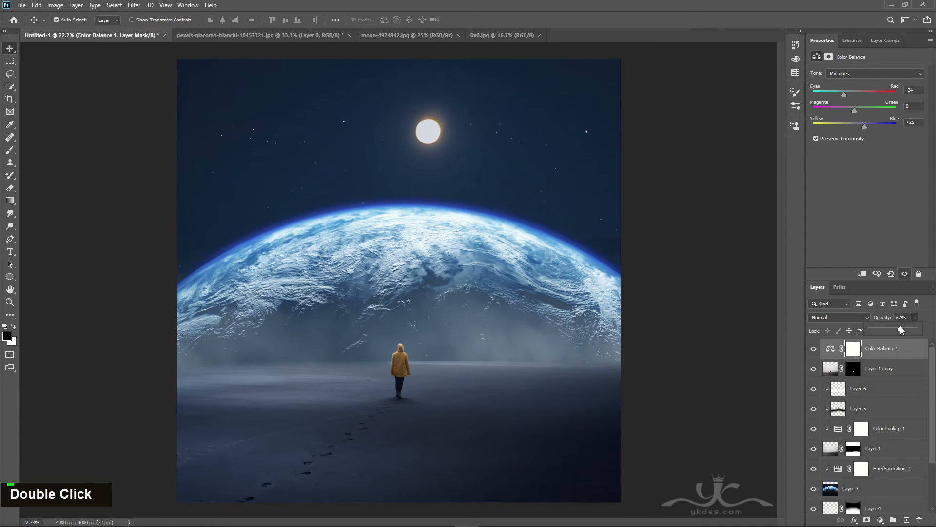
left_click(881, 520)
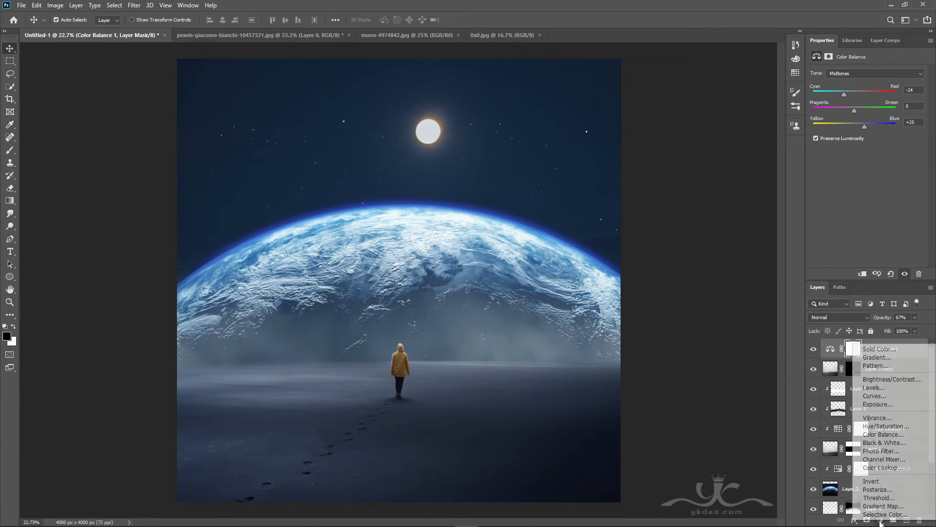
left_click(886, 404)
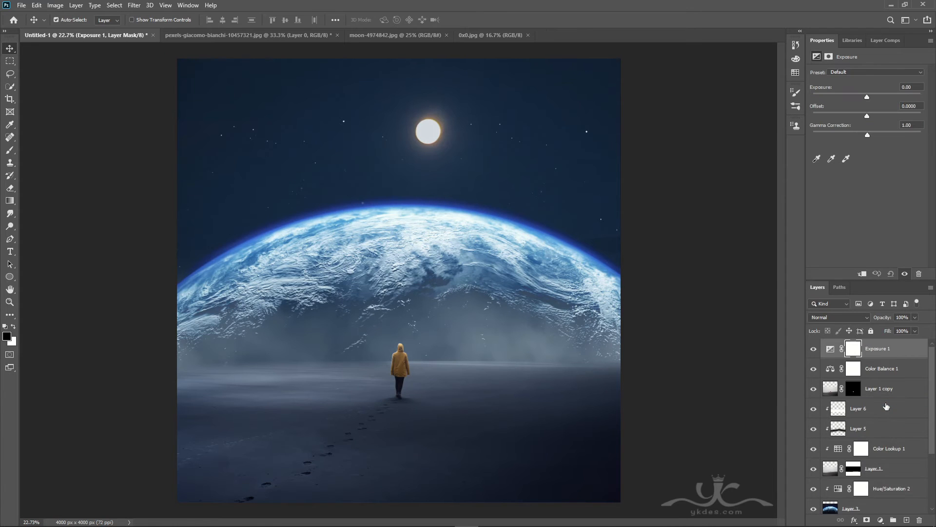
key("Delete")
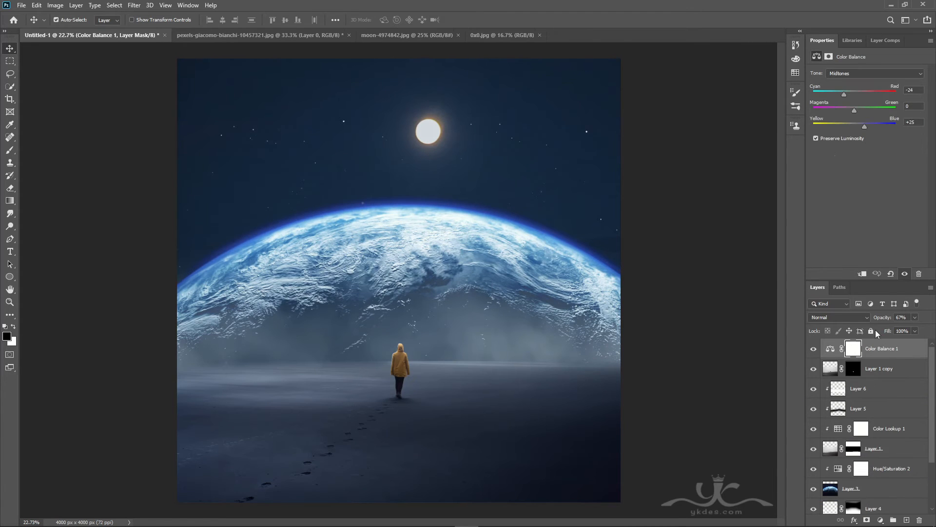
- Add a Curves adjustment above Color Balance 1, raising the black point slightly and lowering the midtones to input 137, output 121
left_click(879, 521)
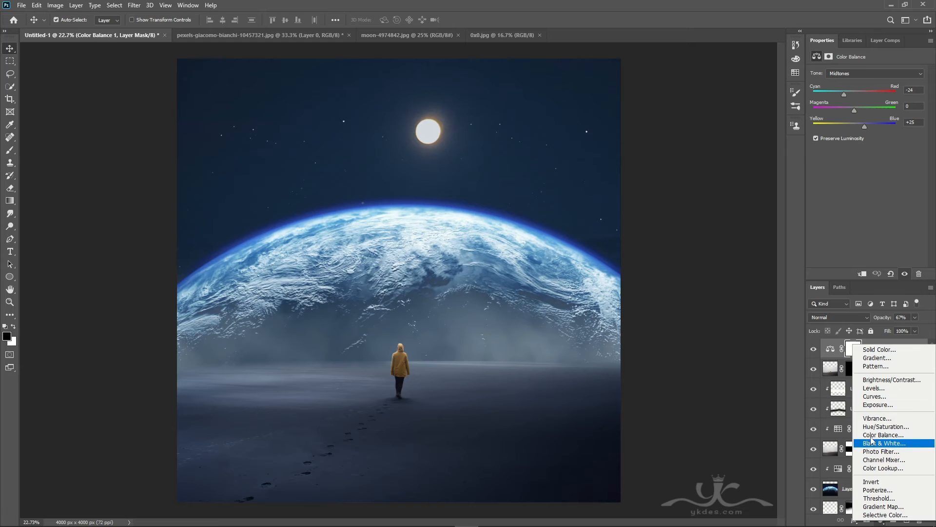
left_click(885, 396)
left_click_drag(836, 181, 827, 179)
left_click_drag(880, 137, 882, 142)
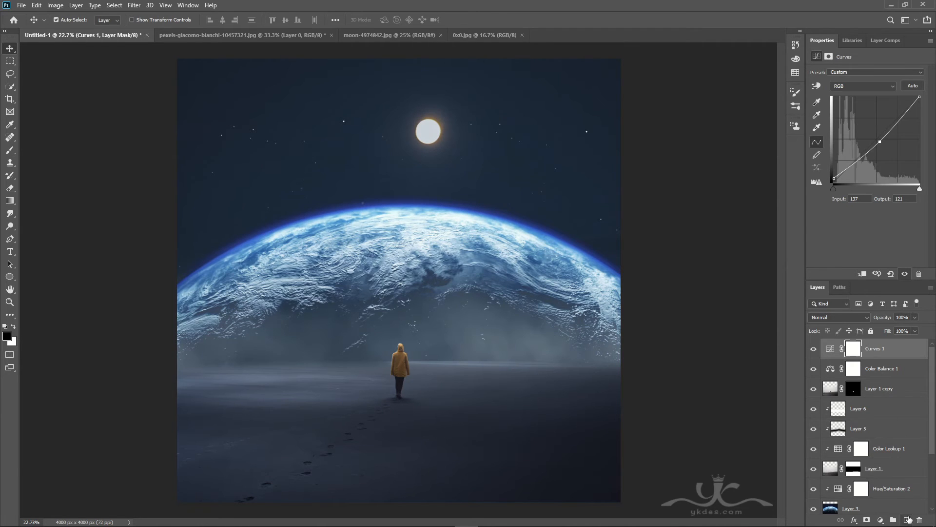
left_click(908, 520)
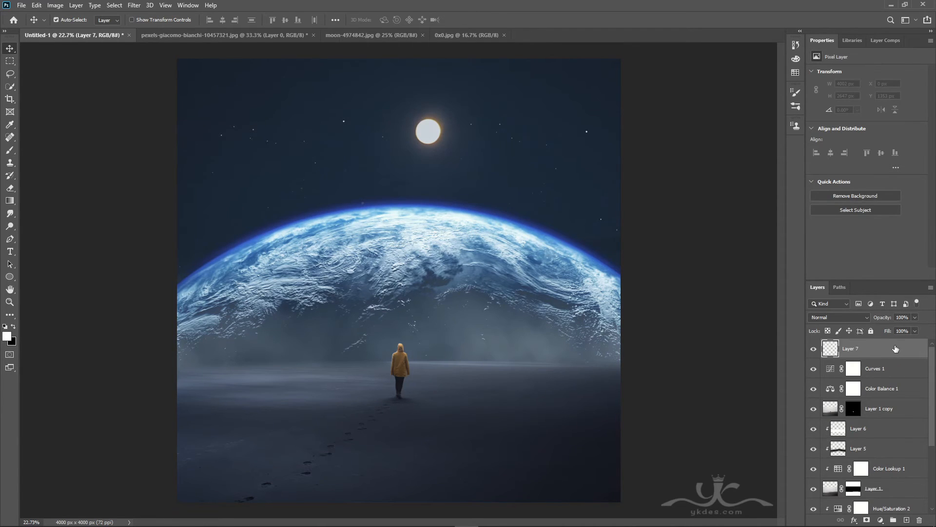
left_click_drag(897, 351, 919, 519)
- Add a Brightness/Contrast adjustment above Curves 1 with brightness 23 and compare the image with and without it
left_click(881, 519)
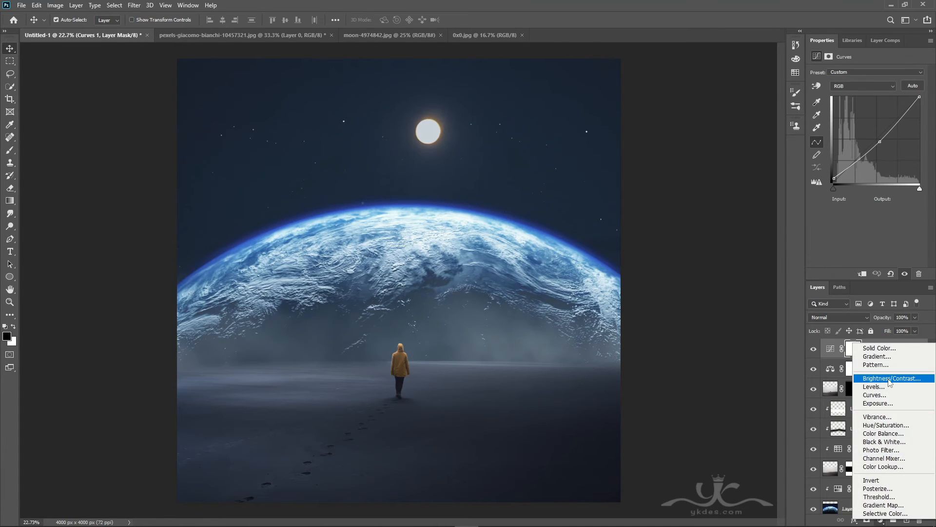
left_click(893, 333)
left_click_drag(870, 99, 876, 100)
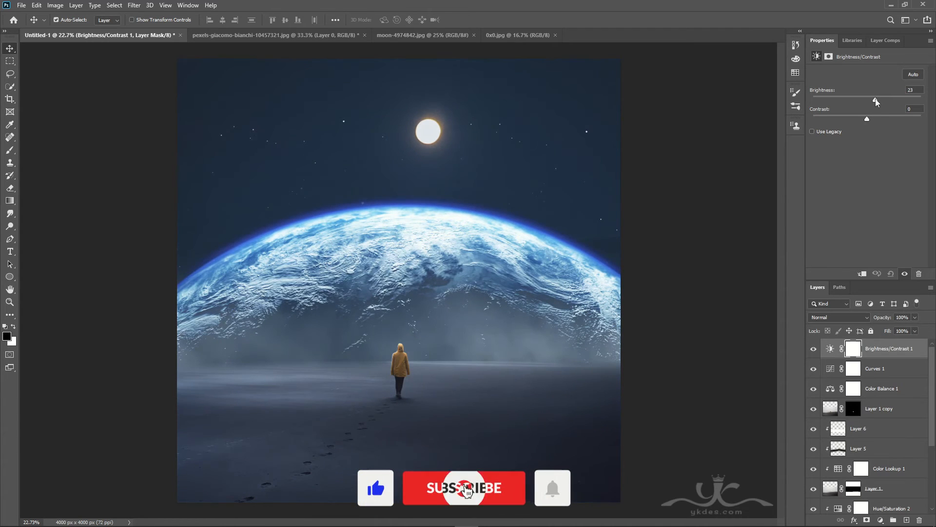
left_click(814, 349)
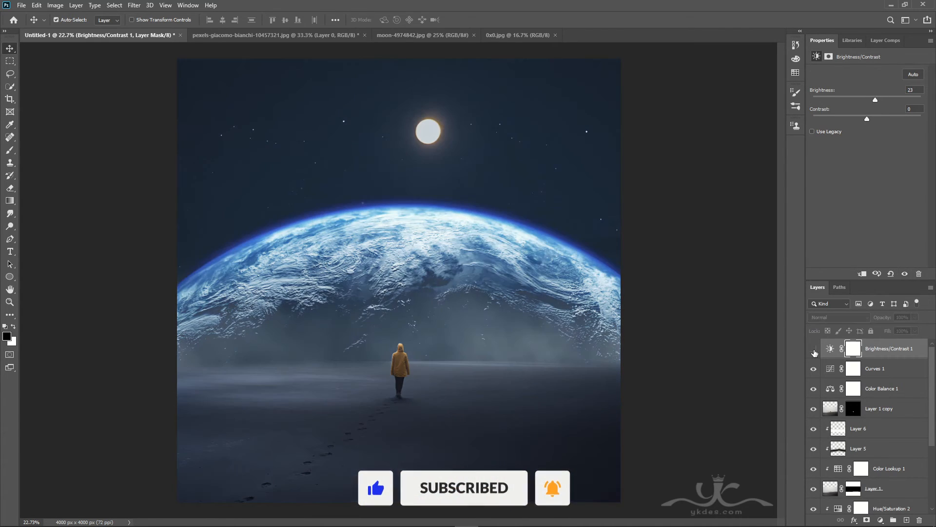
left_click(813, 349)
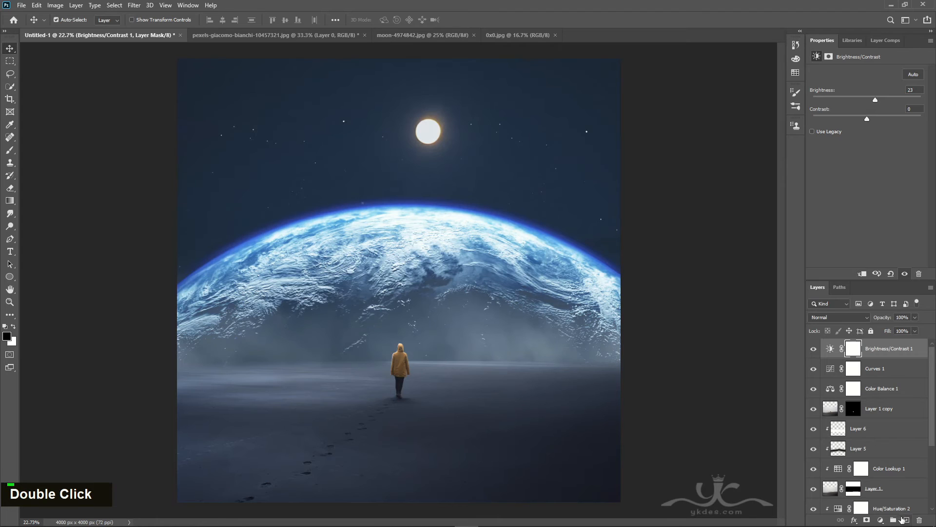
- Stamp all visible layers onto a new top layer and apply Topaz Detail 3's Protect Highlights II preset to it
left_click(906, 519)
key("ctrl+alt+shift+e")
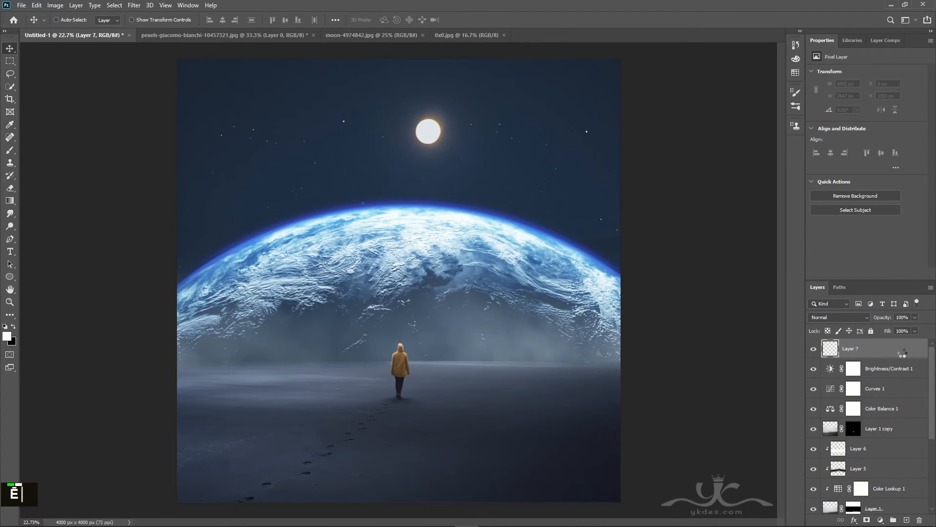
left_click(135, 6)
mouse_move(169, 225)
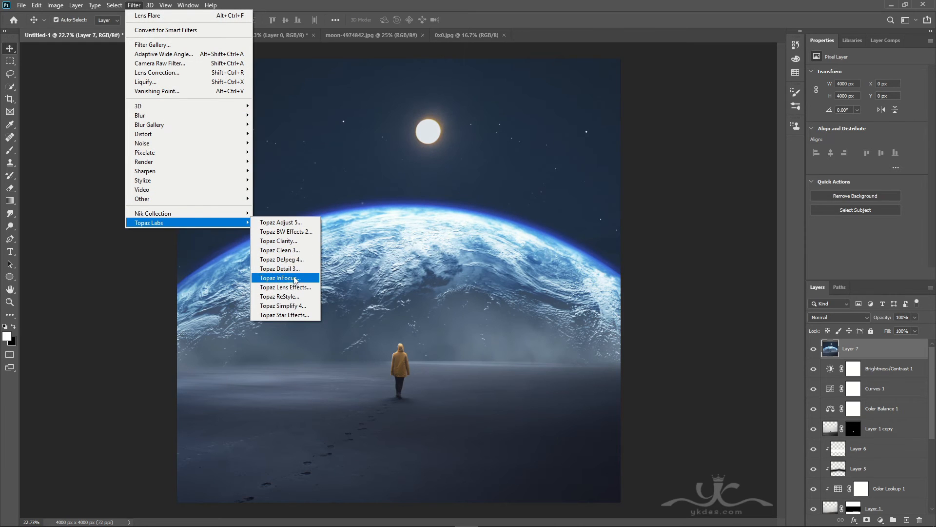
left_click(279, 269)
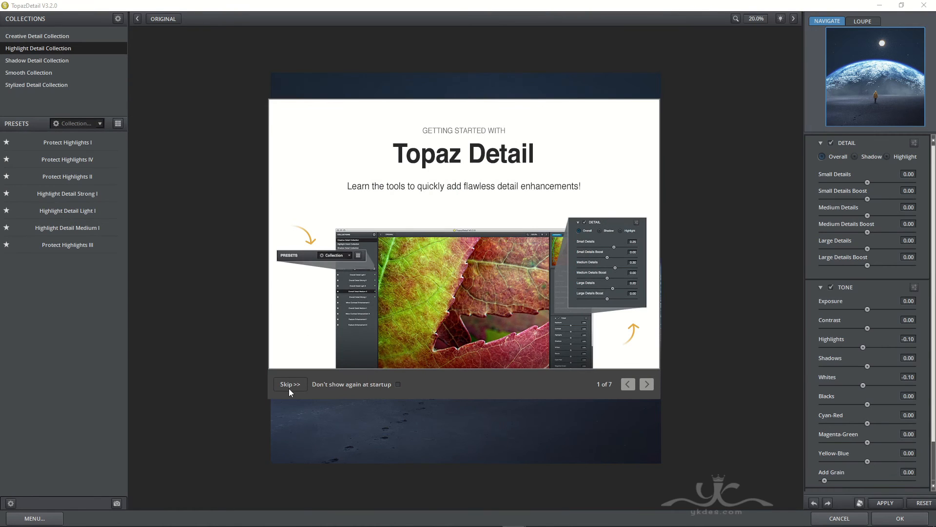
left_click(288, 385)
left_click(78, 48)
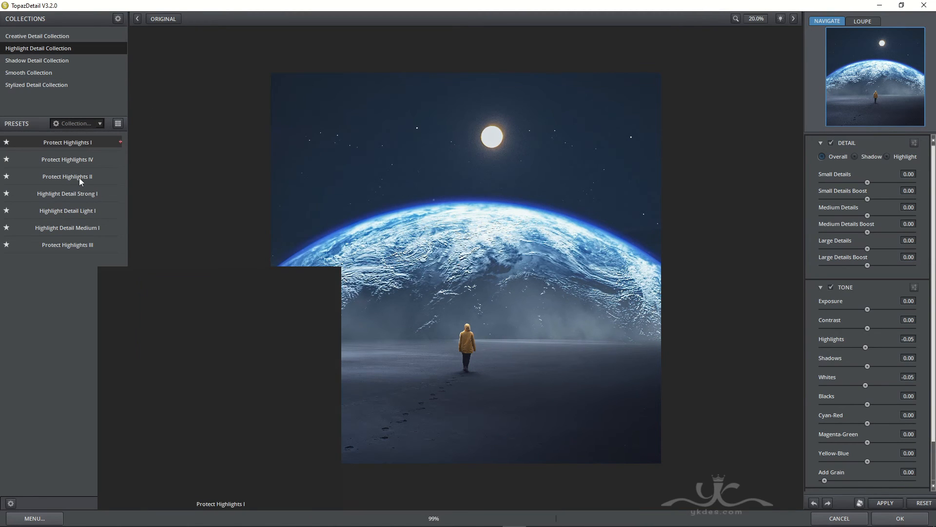
left_click(79, 177)
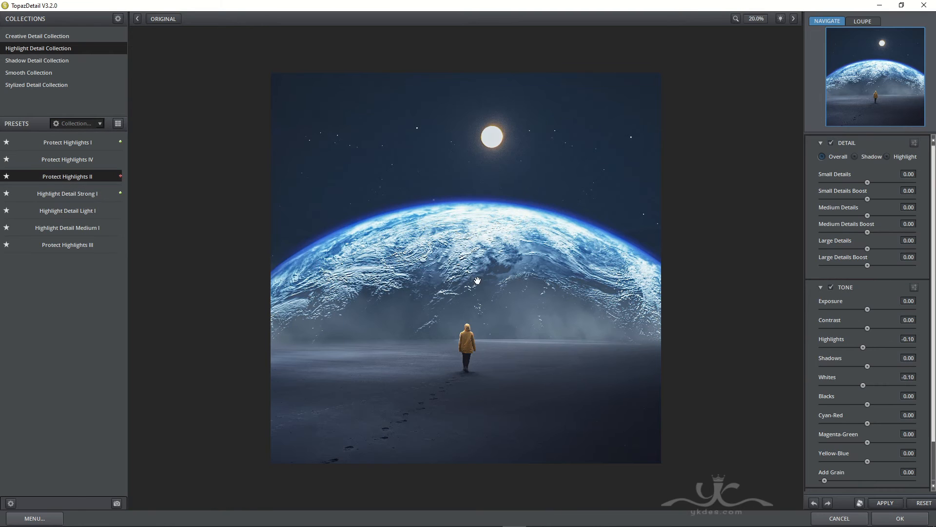
left_click(897, 518)
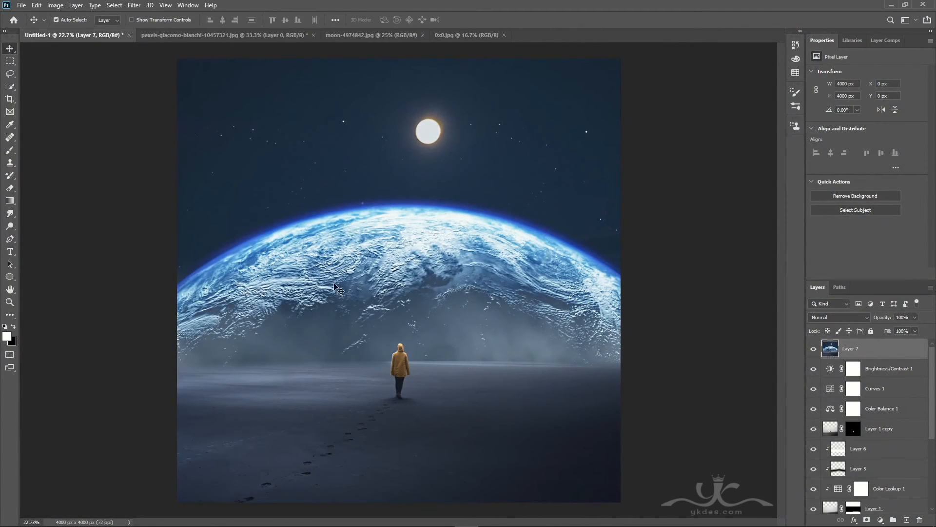
- Open Layer 7 in Color Efex Pro 4 and apply Cross Processing with method C04 at 18% strength
left_click(134, 4)
mouse_move(166, 214)
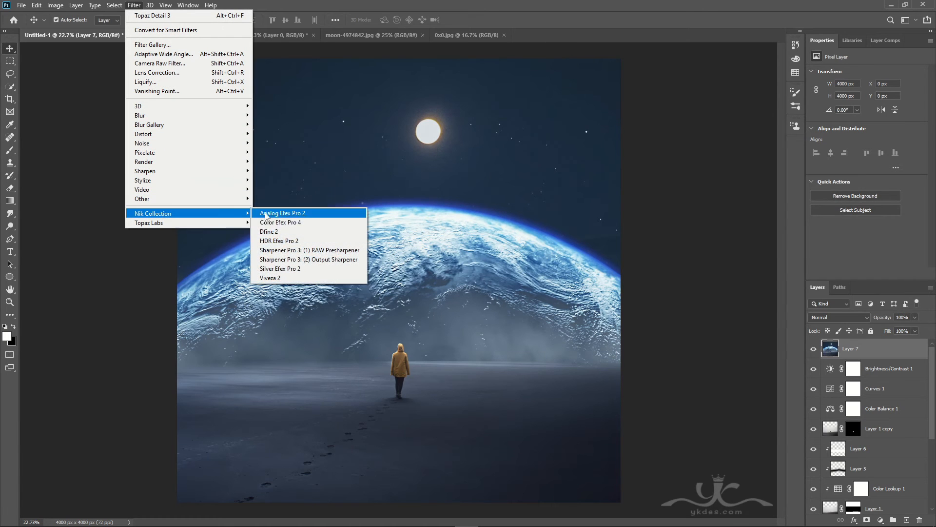
left_click(294, 224)
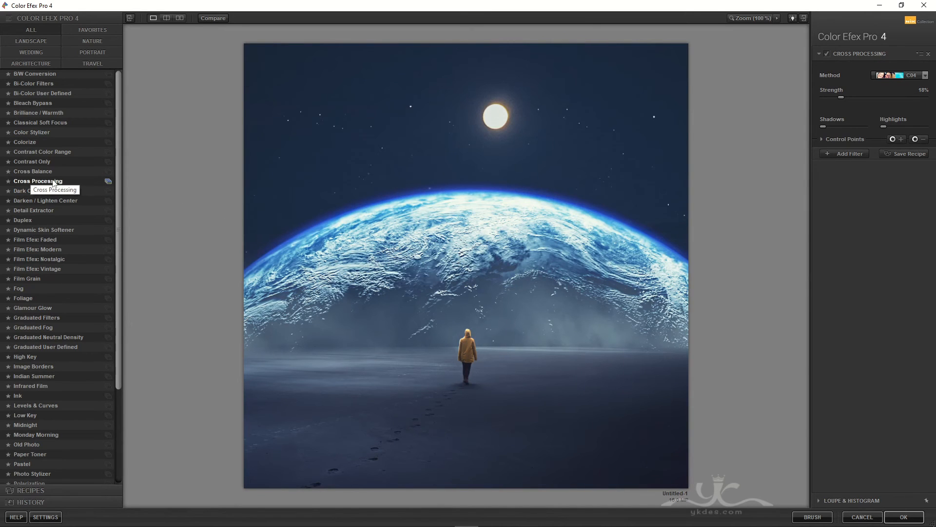
left_click(925, 76)
left_click(884, 139)
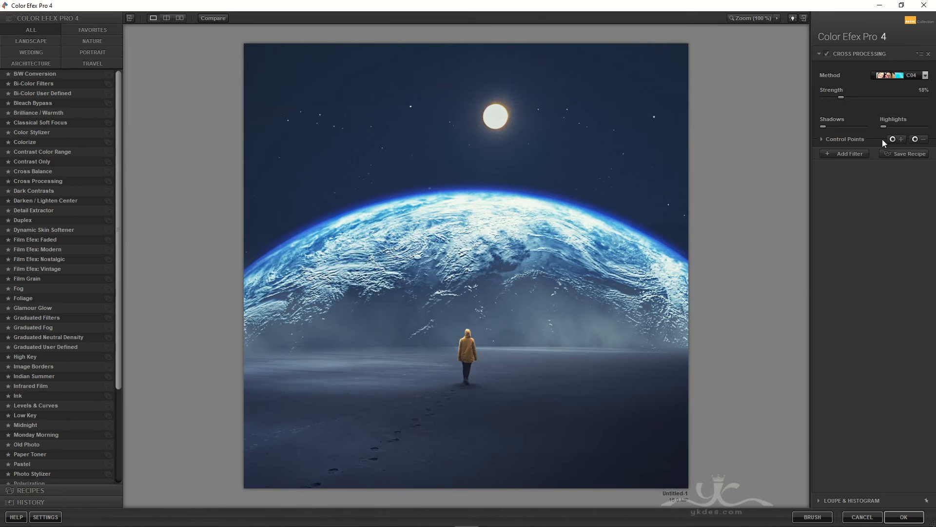
- Add Brilliance / Warmth with saturation -6% and warmth 18%, and Glamour Glow with glow 12%, saturation -7% and glow warmth 20%
left_click(849, 154)
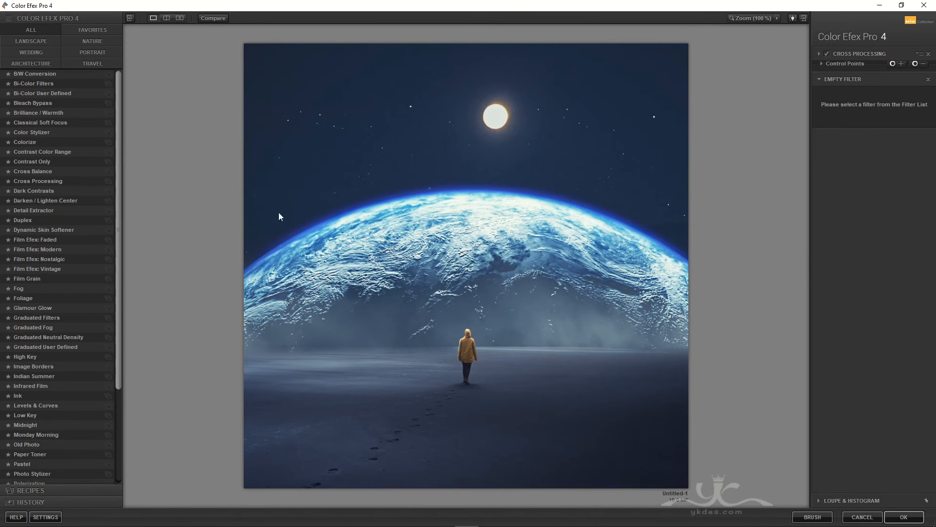
left_click(51, 113)
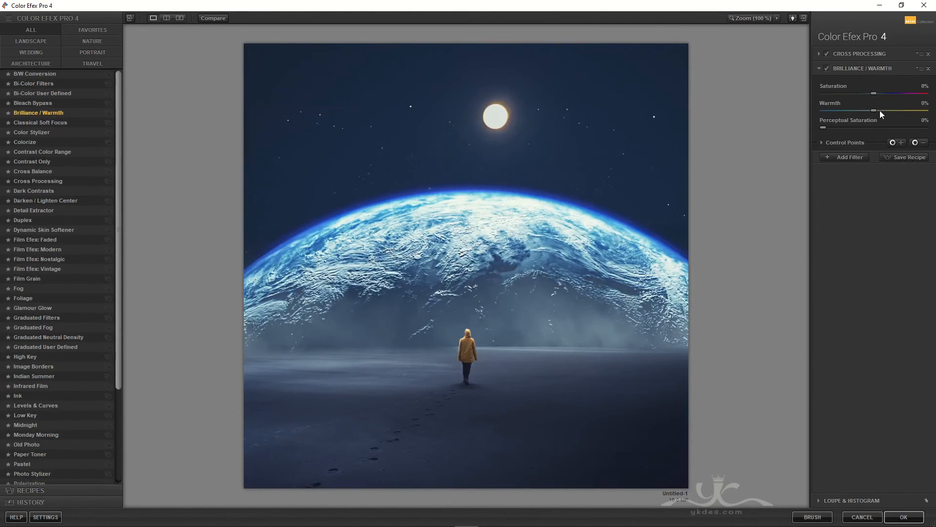
left_click_drag(881, 111, 885, 112)
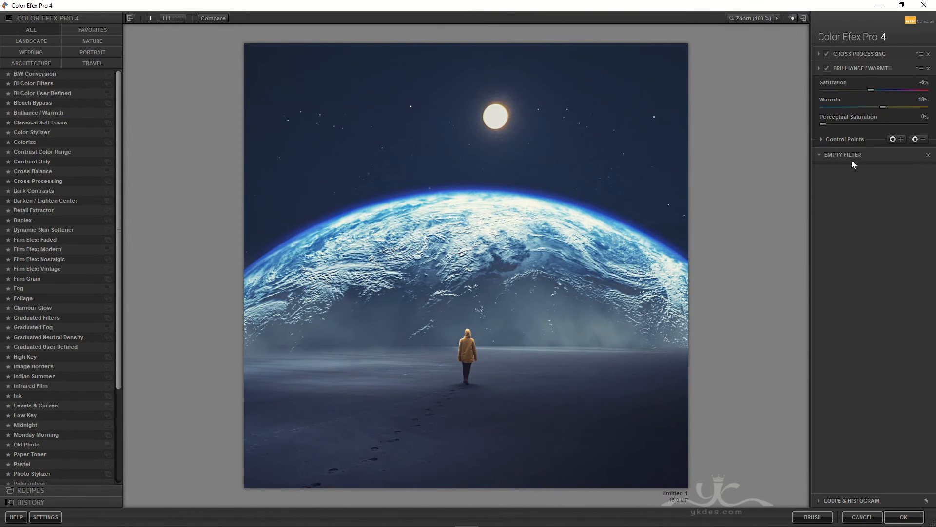
left_click(851, 159)
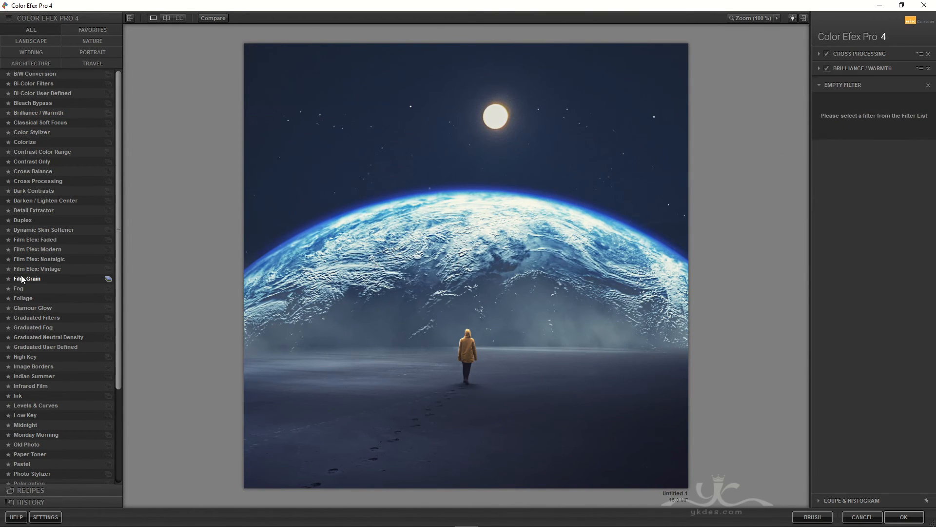
left_click(43, 309)
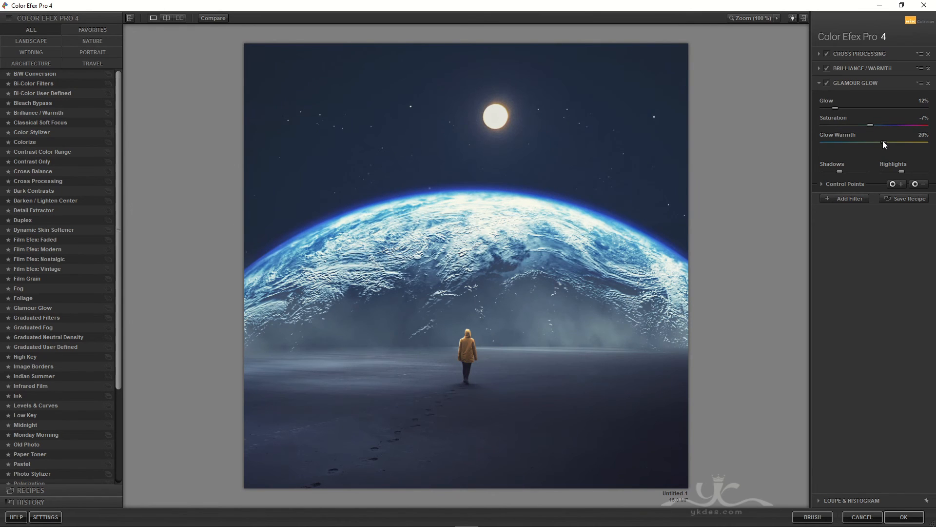
- Add a Graduated Fog filter with fog method 1 and 12% opacity, and apply the whole filter stack to the image
left_click(856, 199)
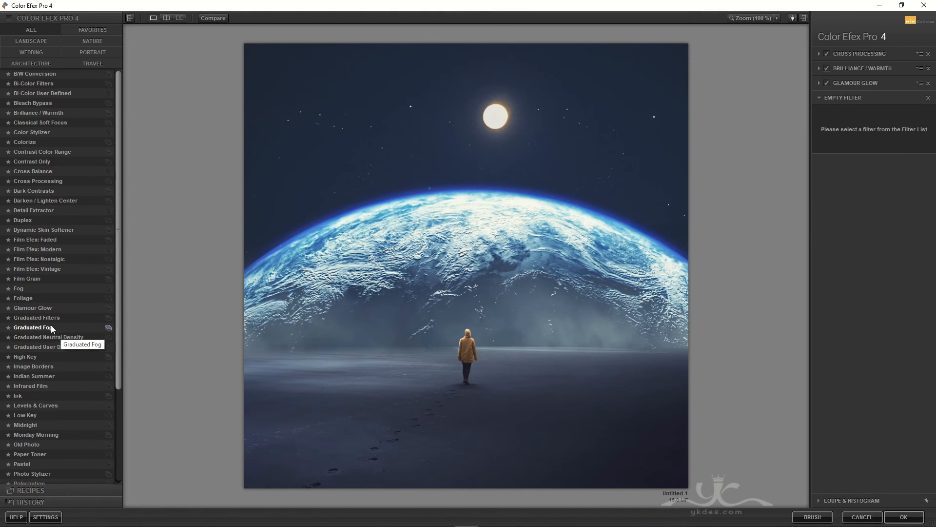
left_click(33, 327)
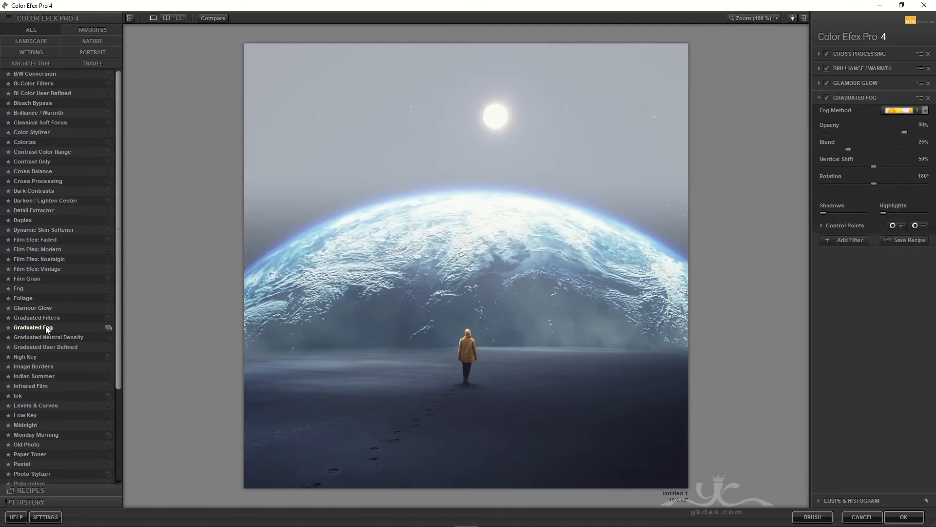
left_click(916, 121)
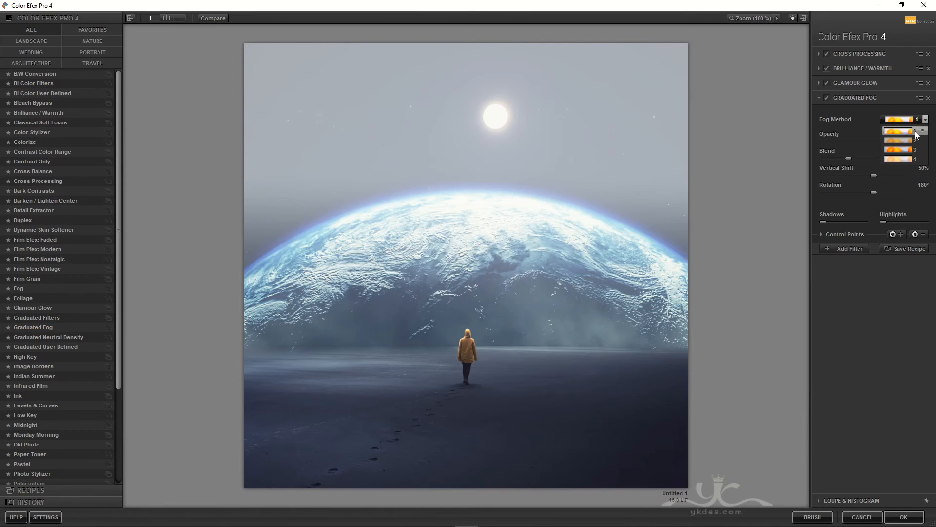
left_click_drag(907, 140, 843, 144)
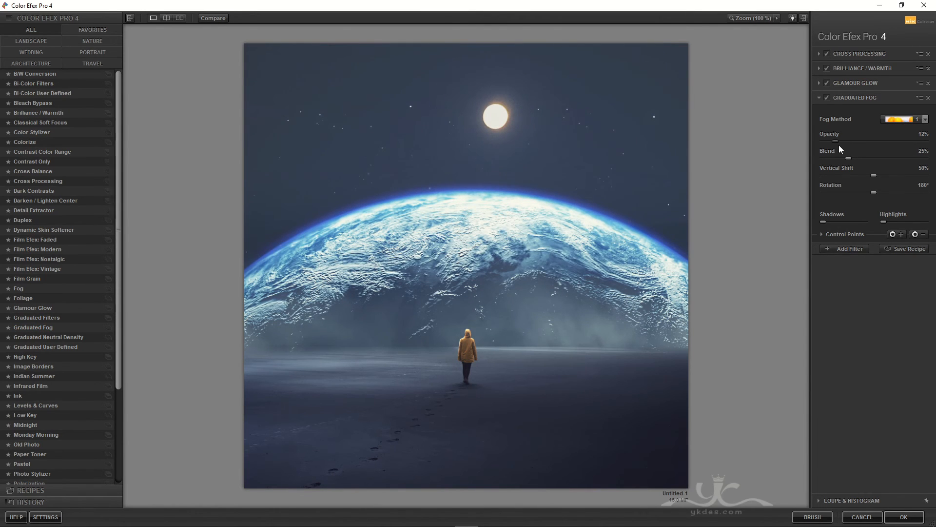
left_click(903, 517)
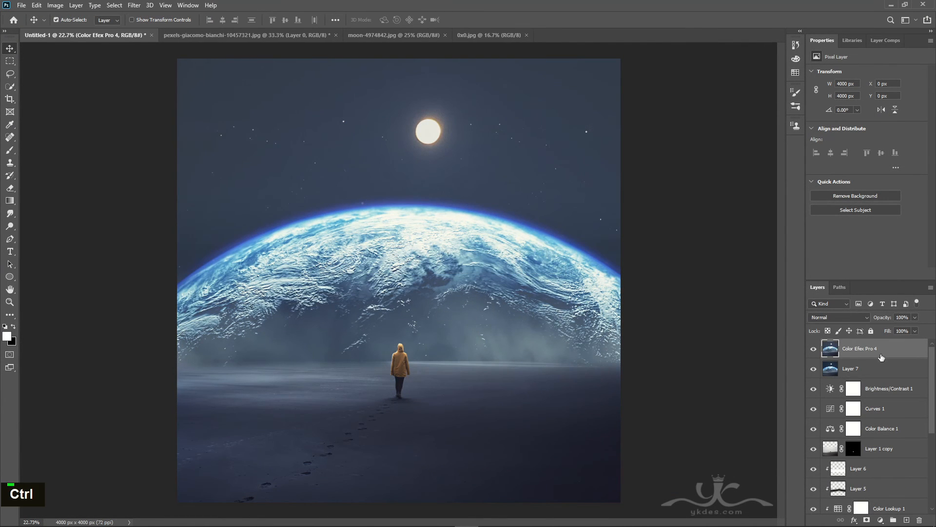
- Stamp all visible layers onto a new top layer and render a 105mm Prime lens flare at 100% brightness centred on the moon
left_click(906, 519)
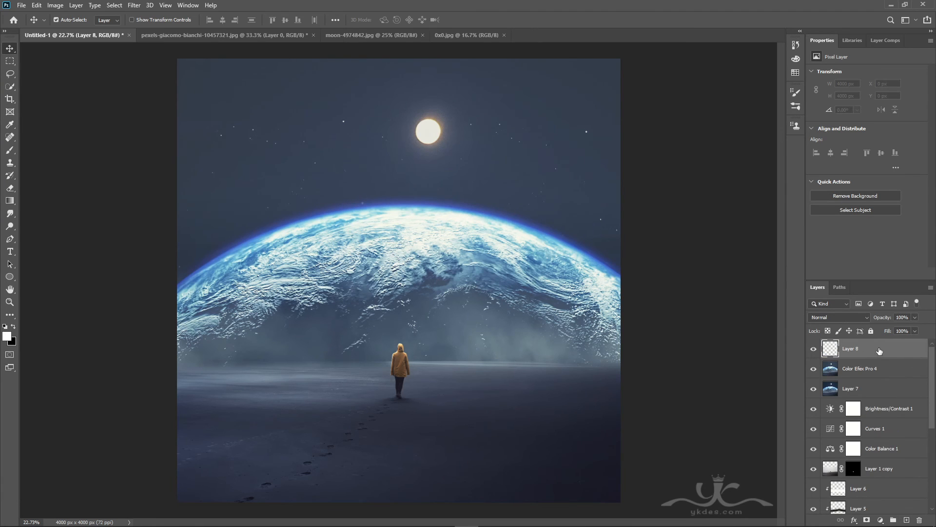
key("ctrl+alt+shift+e")
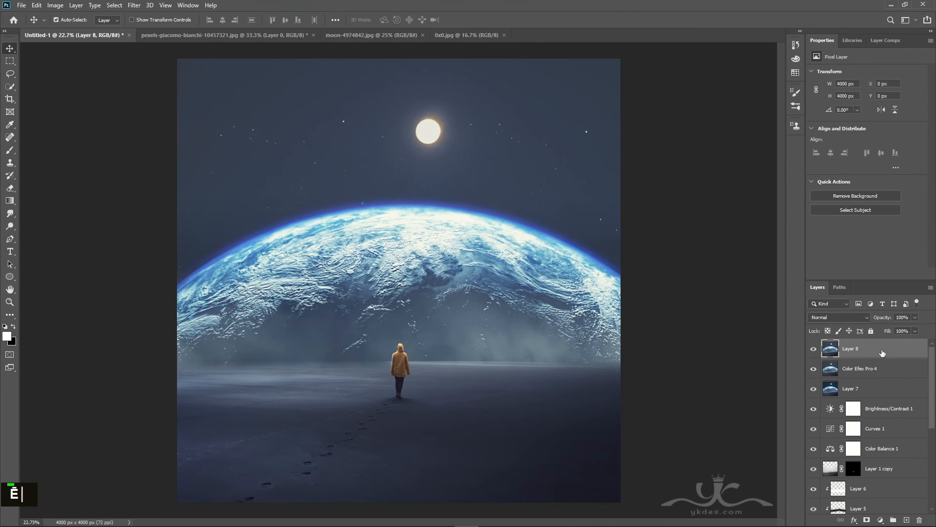
left_click(135, 6)
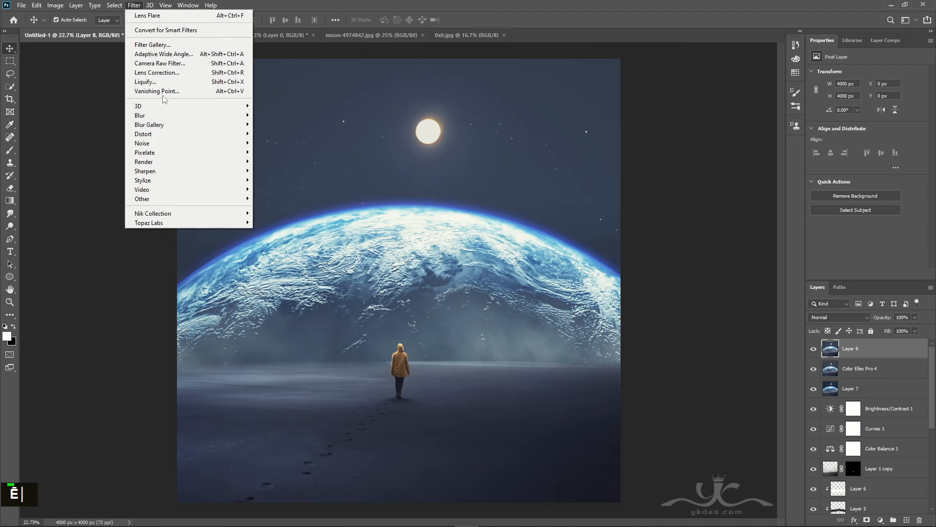
mouse_move(156, 164)
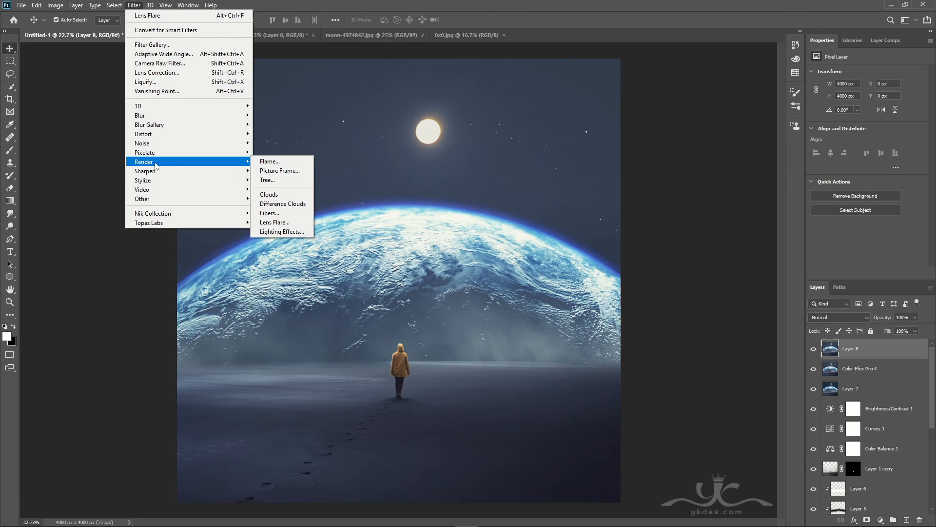
left_click(274, 222)
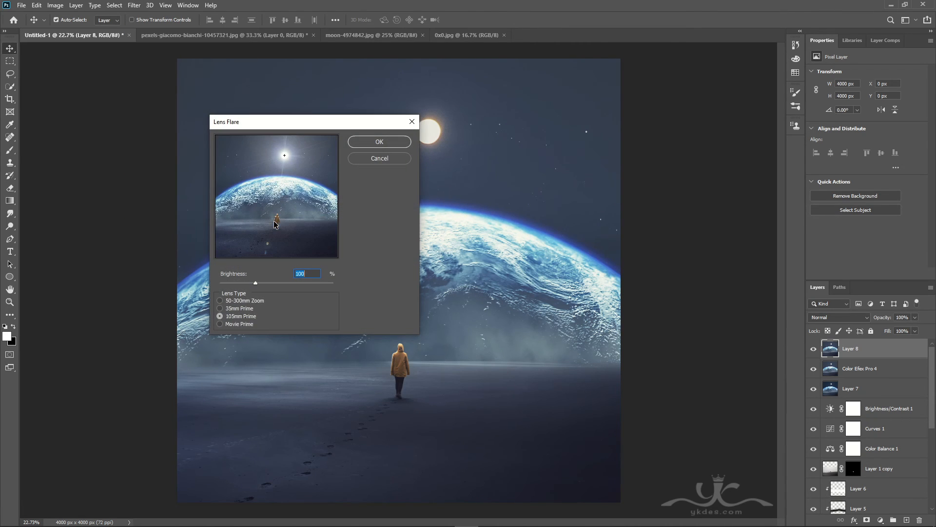
left_click(285, 156)
left_click(286, 154)
left_click(395, 143)
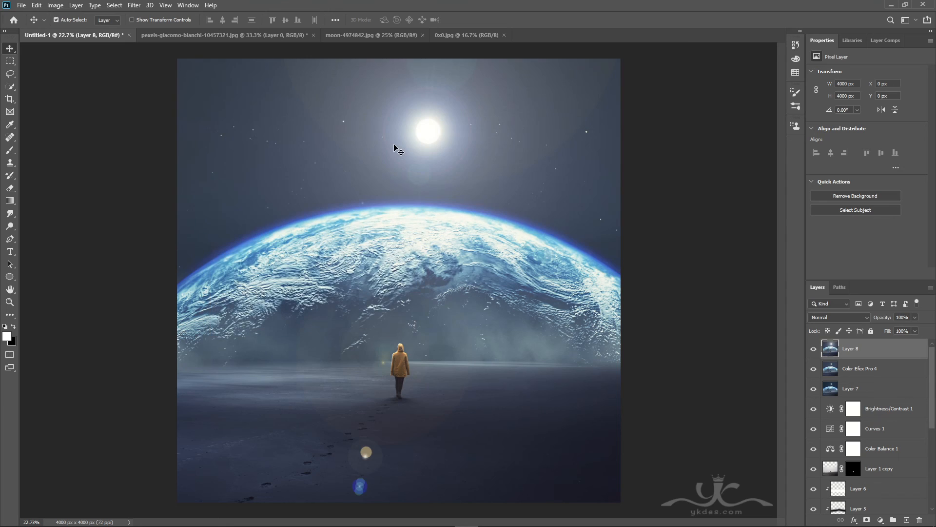
- Mask the lens flare layer, paint out the flare spots on the sand with a soft 1500 px black brush, and compare with and without it
left_click(867, 520)
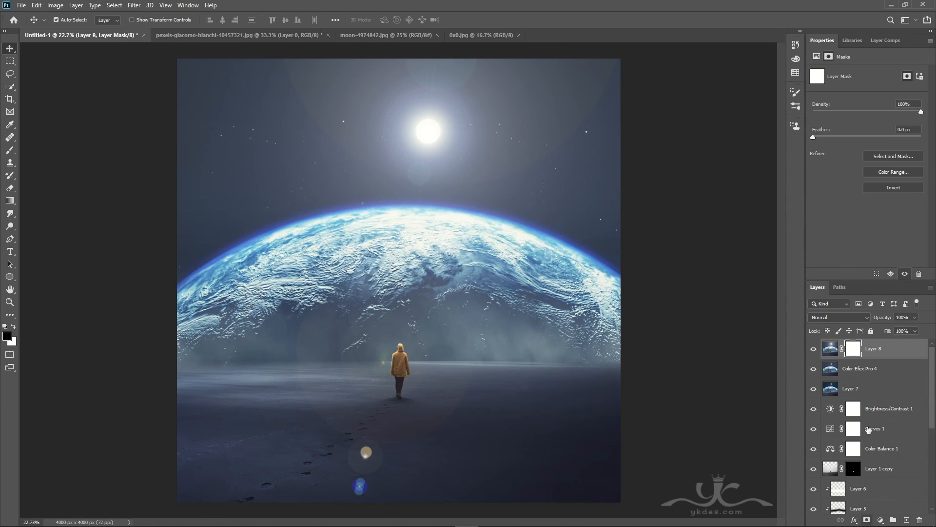
left_click(10, 151)
key("bracketright")
key("bracketright")
key("bracketright")
key("bracketright")
key("bracketright")
key("bracketright")
key("bracketright")
key("bracketright")
key("bracketright")
key("bracketright")
key("bracketright")
key("bracketright")
key("bracketright")
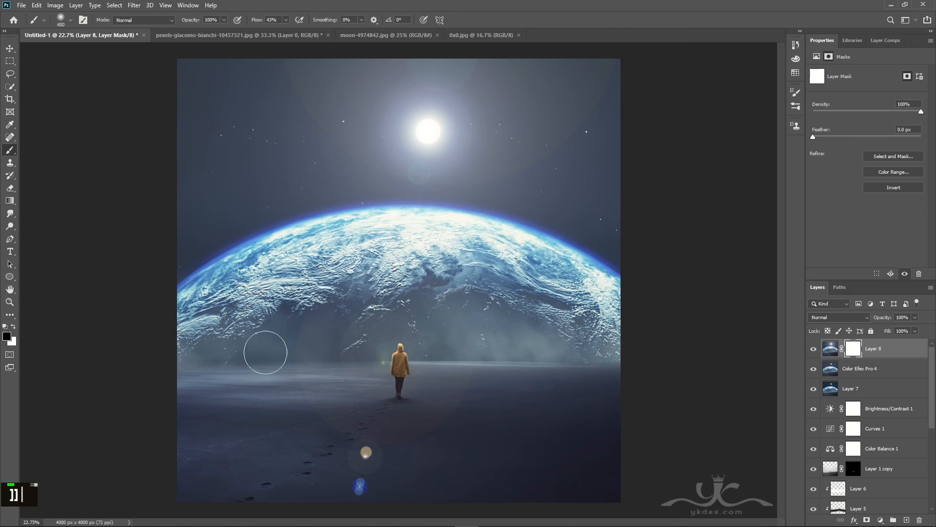
mouse_move(362, 455)
left_mouse_down()
mouse_move(351, 446)
mouse_move(366, 414)
mouse_move(397, 418)
left_mouse_up()
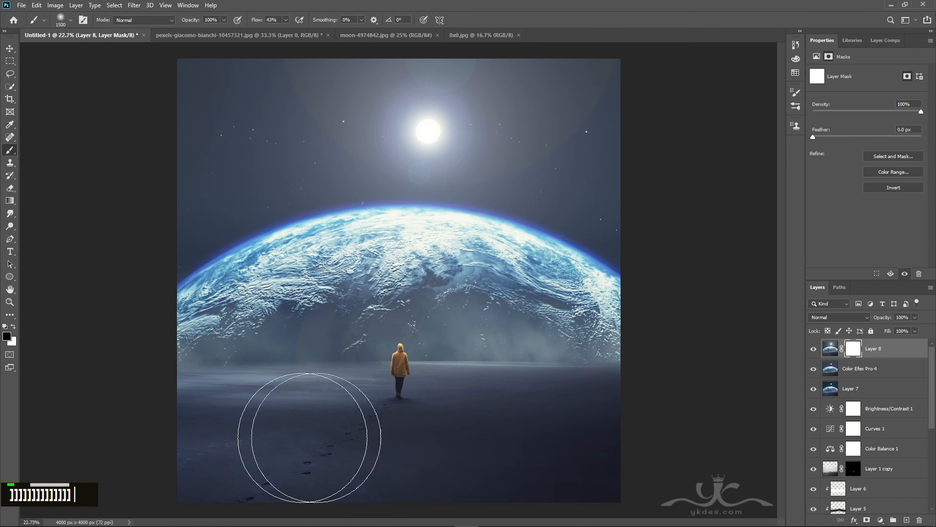
left_click(814, 349)
left_click(814, 349)
left_click(814, 349)
left_click(814, 349)
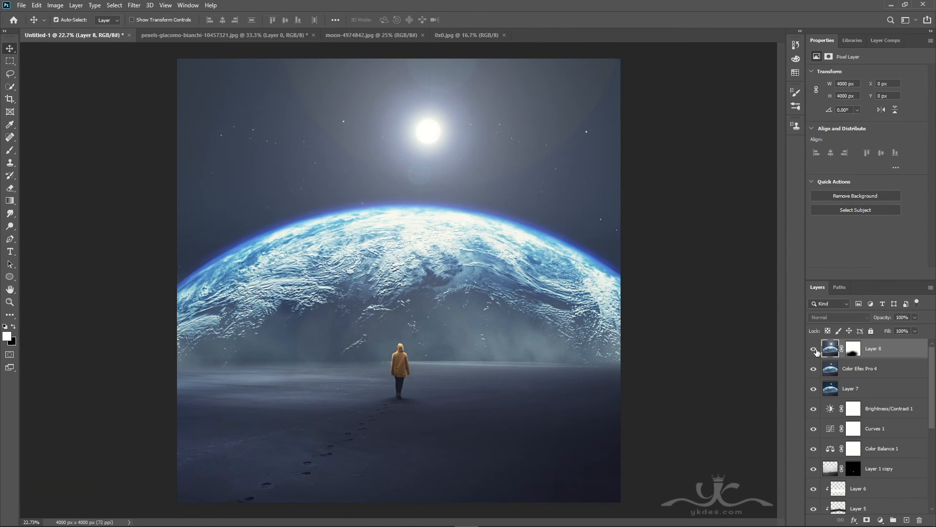
- Add a Color Balance adjustment above Layer 8 with midtones Cyan-Red -11 and Yellow-Blue +25, and compare with and without it
left_click(881, 520)
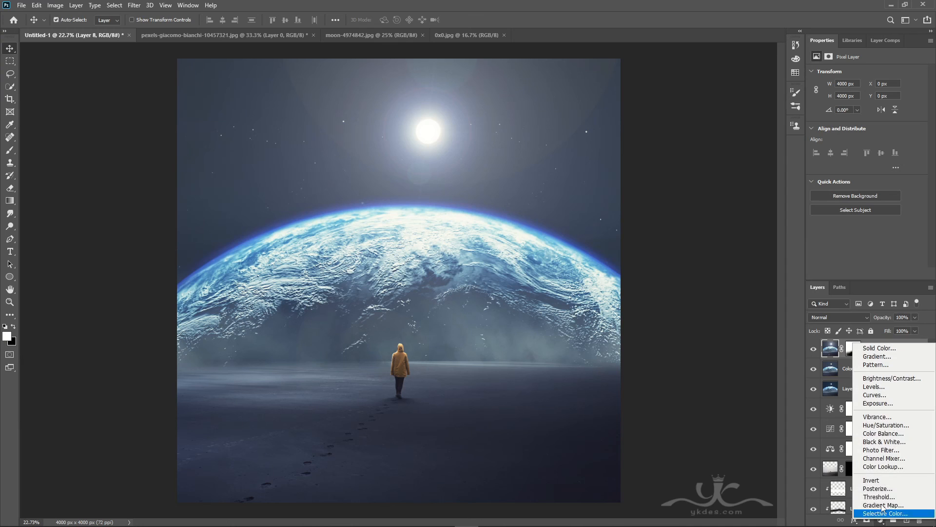
left_click(886, 434)
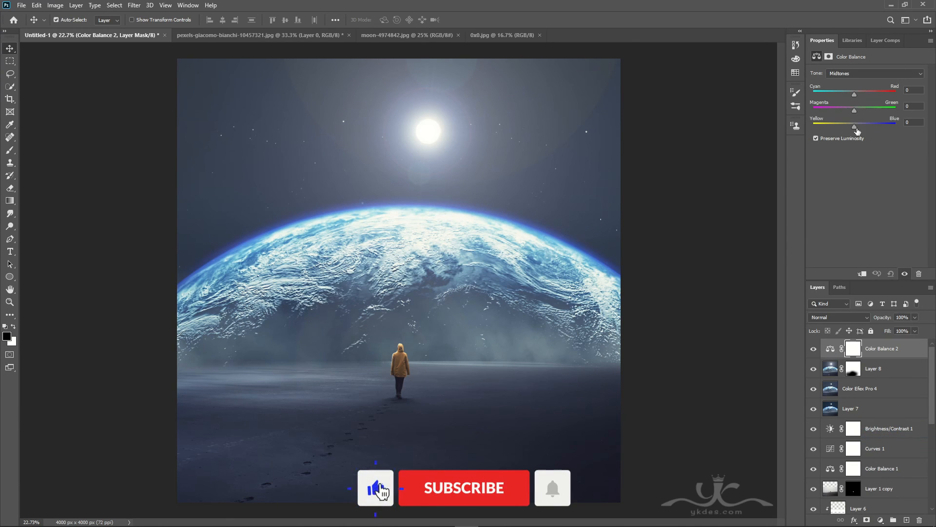
left_click_drag(854, 94, 866, 125)
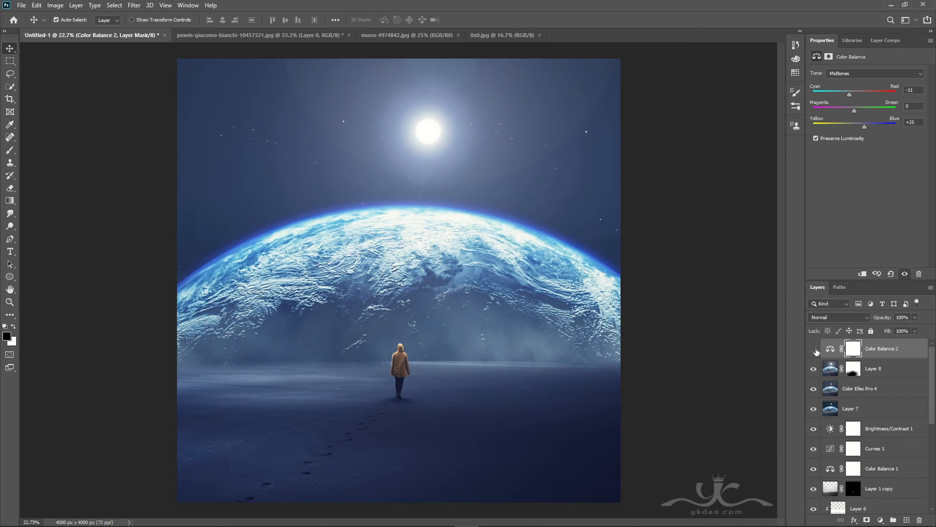
left_click(816, 350)
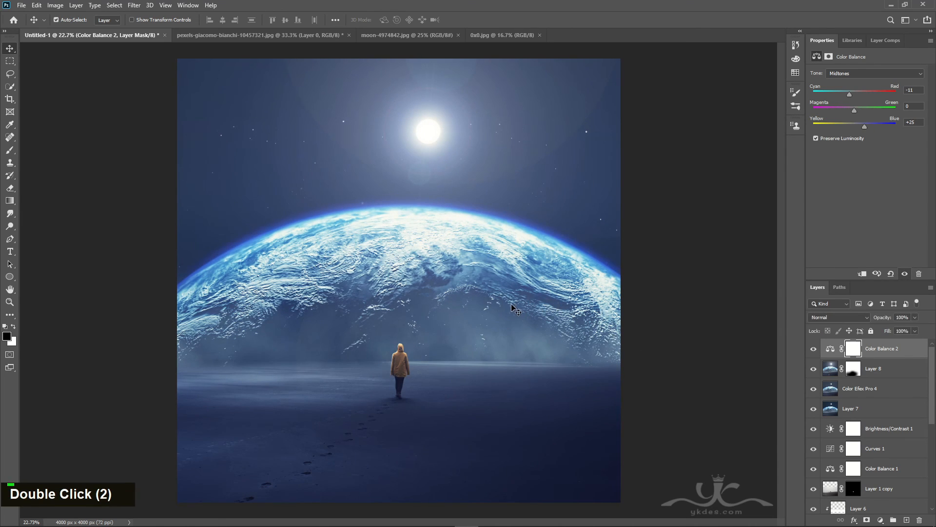